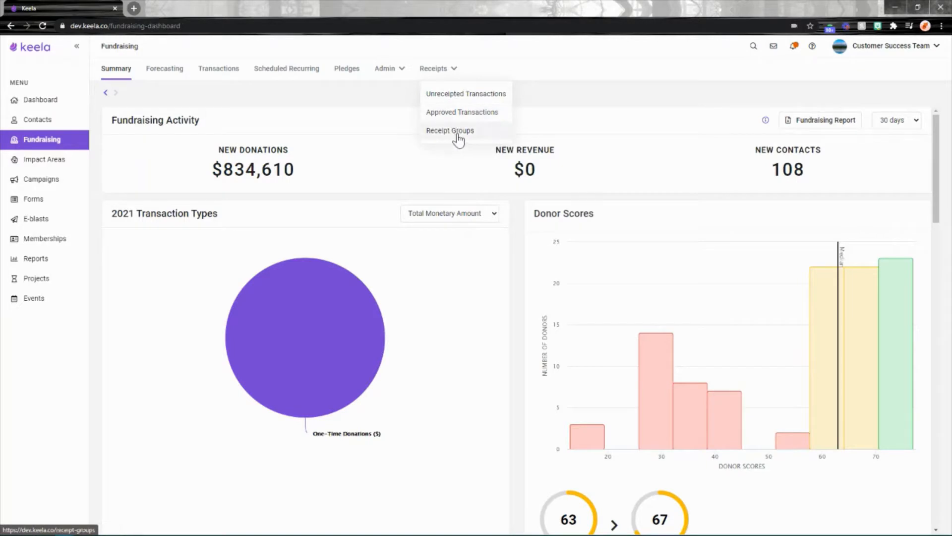
- Open the list of unreceipted transactions for the current fiscal year
click(446, 98)
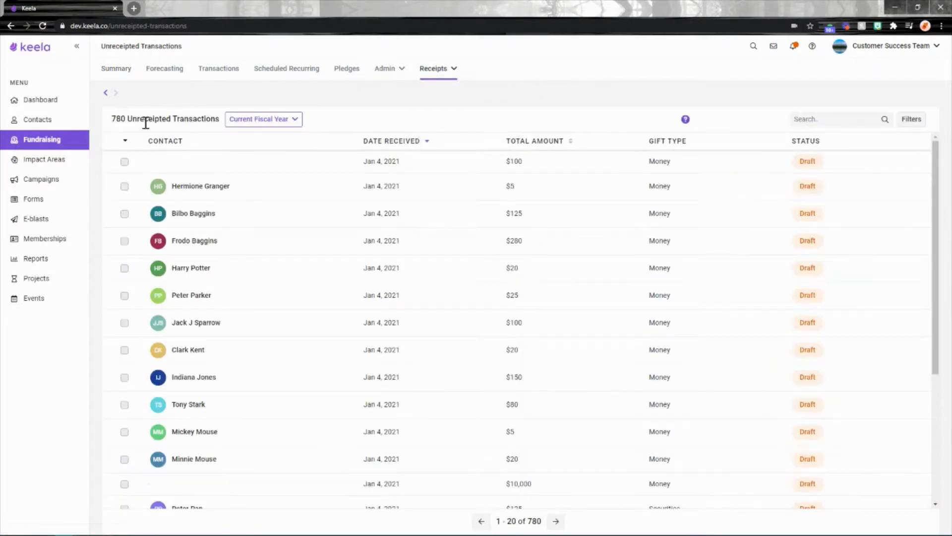
drag(220, 122, 129, 125)
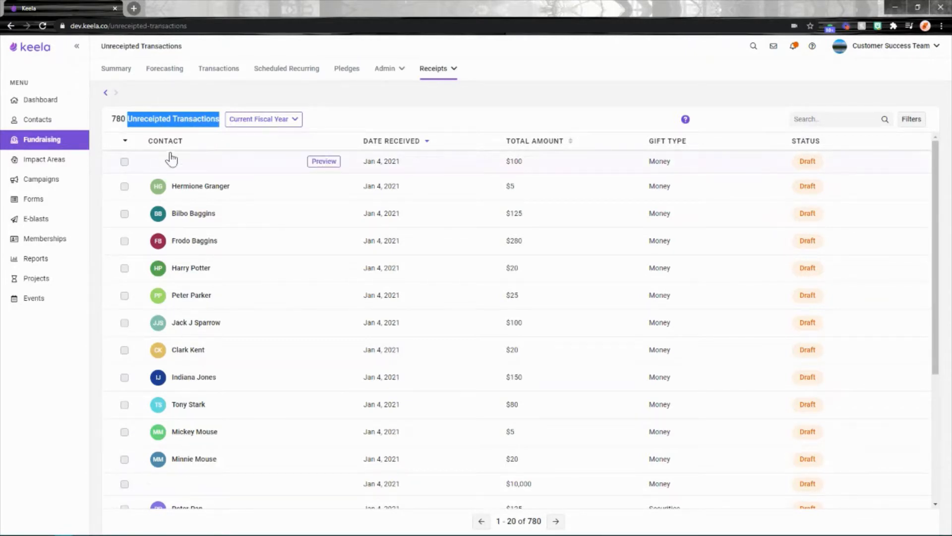
click(457, 119)
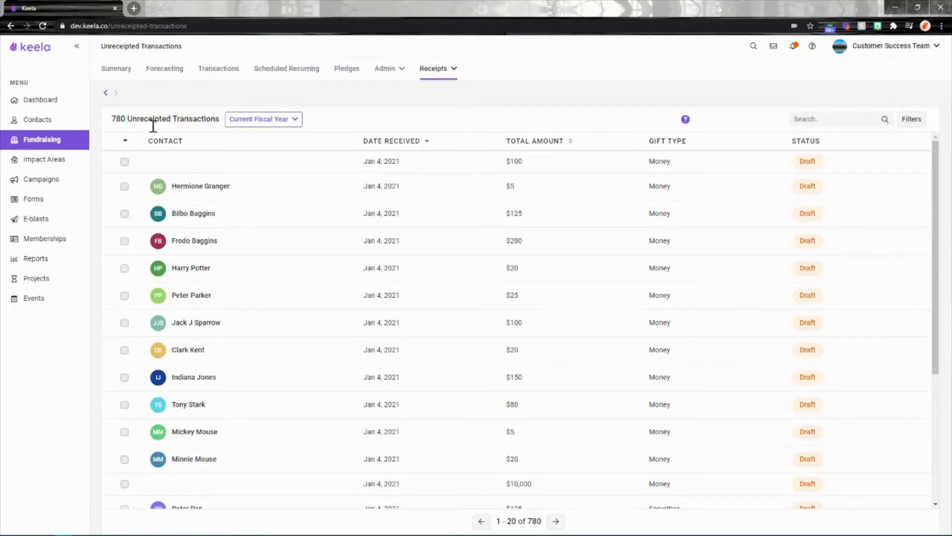
- Select the first three unreceipted transactions individually, then extend the selection to the whole current page
click(124, 162)
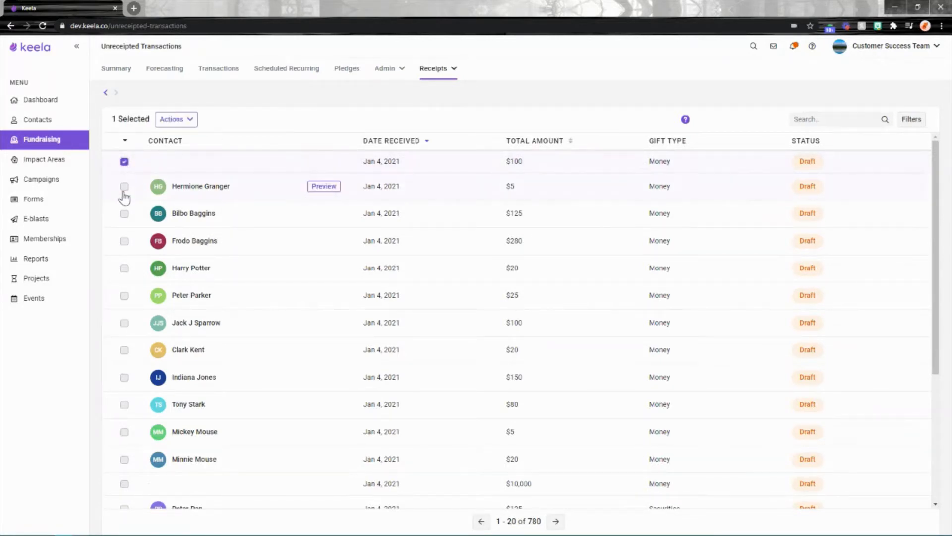
click(125, 187)
click(125, 214)
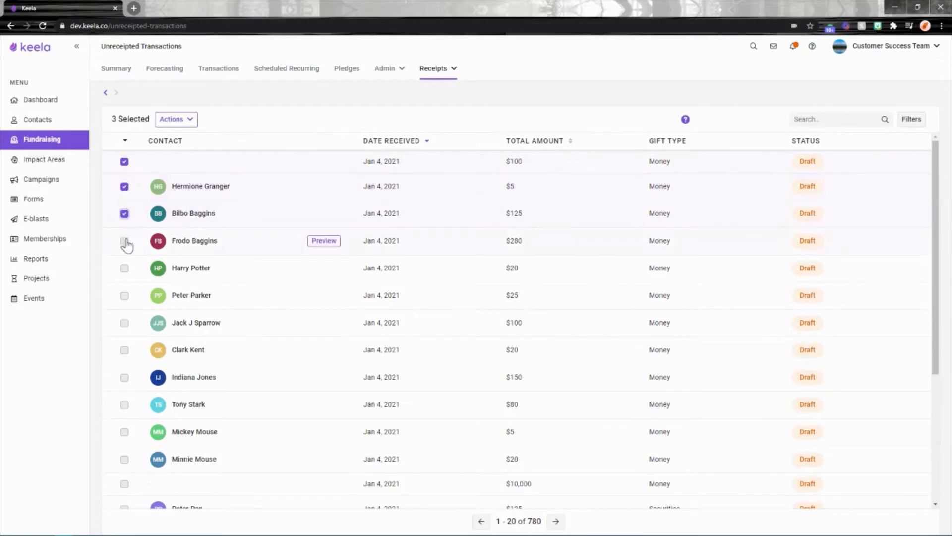
click(124, 141)
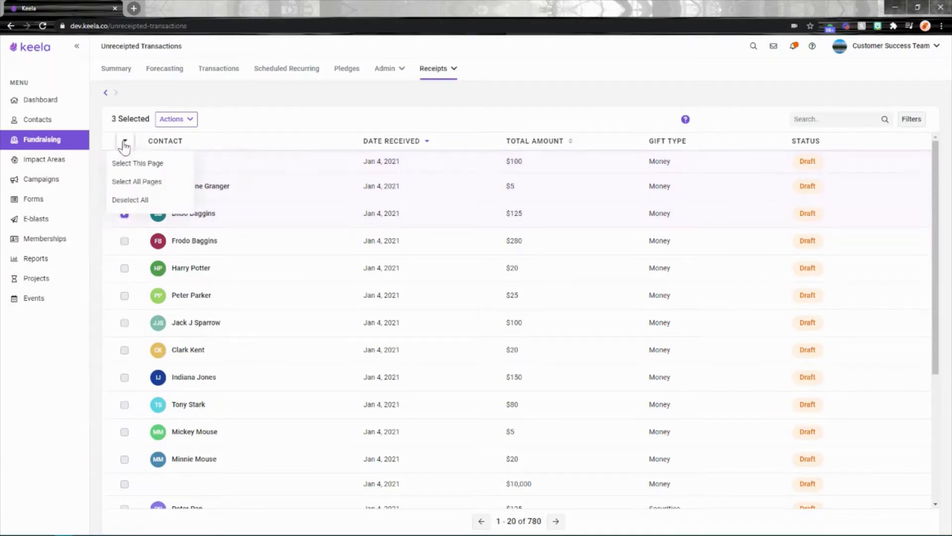
click(143, 169)
- Select the unreceipted transactions on all pages, then clear the entire selection
click(125, 141)
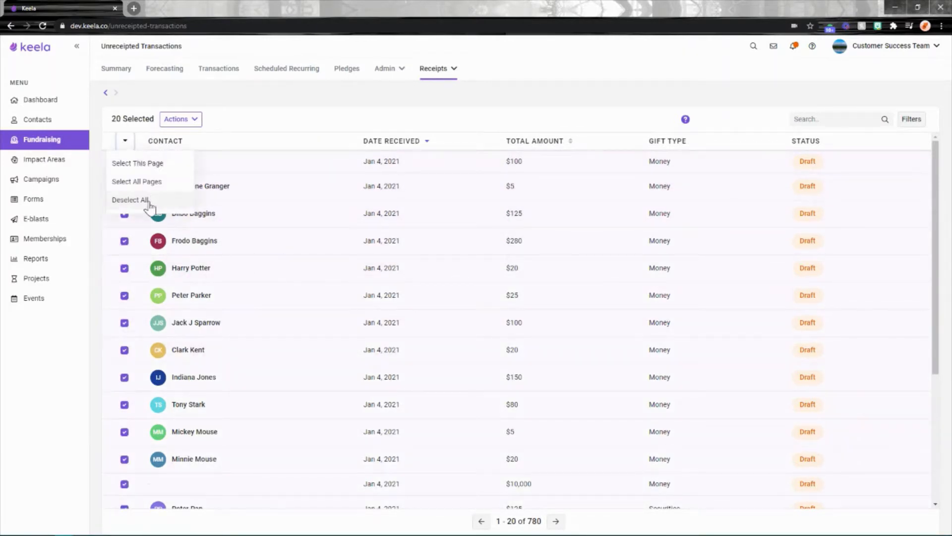
click(152, 182)
click(125, 141)
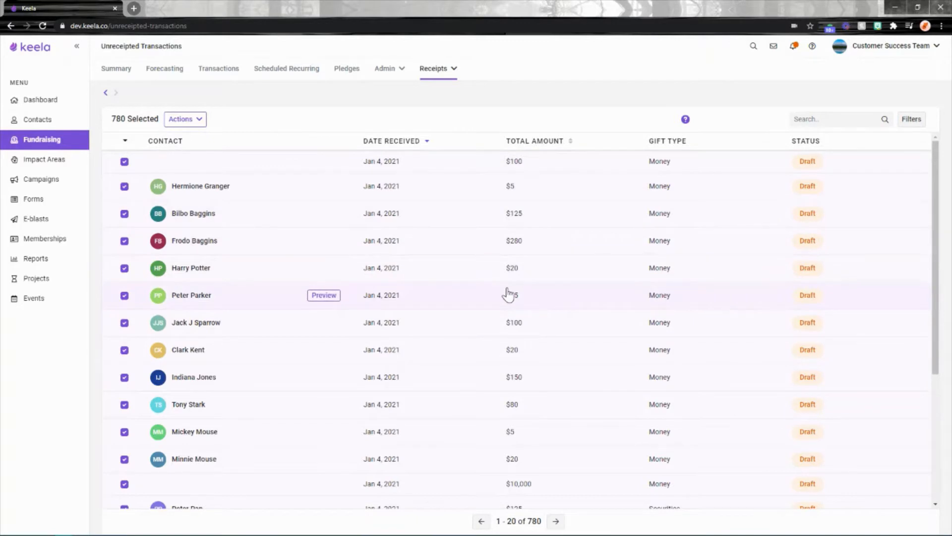
click(125, 141)
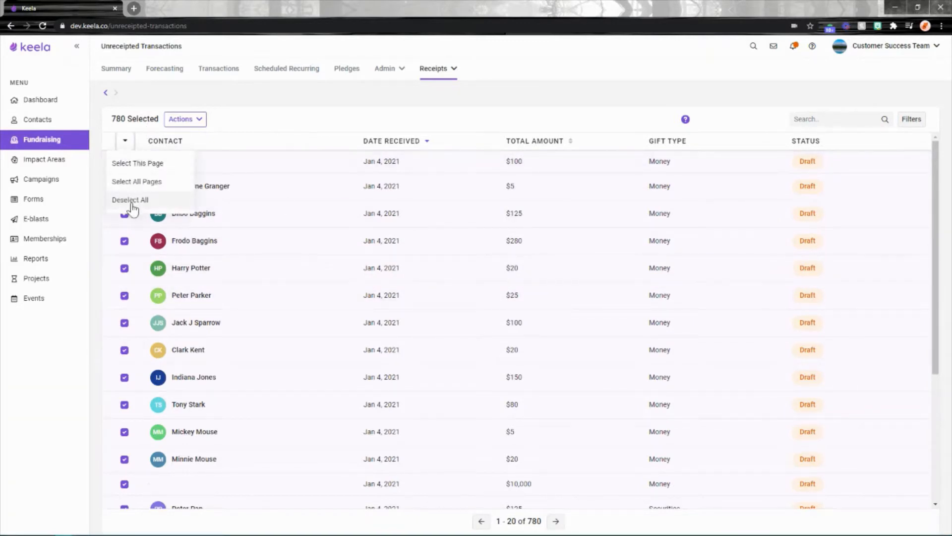
click(131, 201)
- Mark the first two transactions in the list, for $100 and $5, as ignored
click(124, 161)
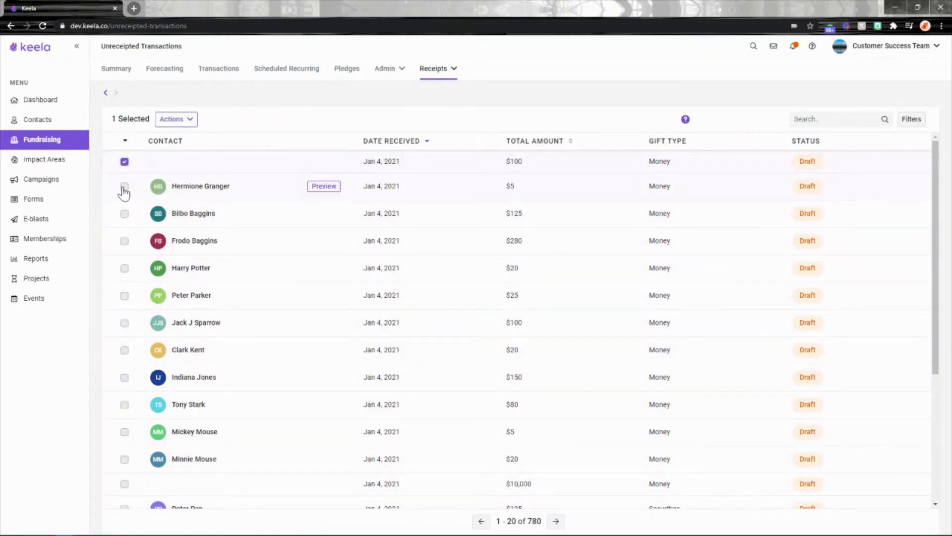
click(125, 186)
click(184, 123)
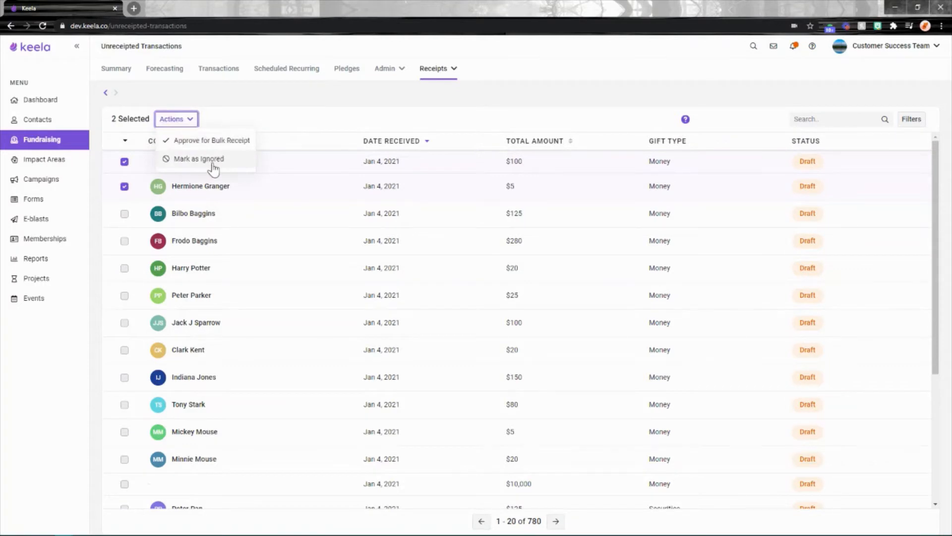
click(211, 160)
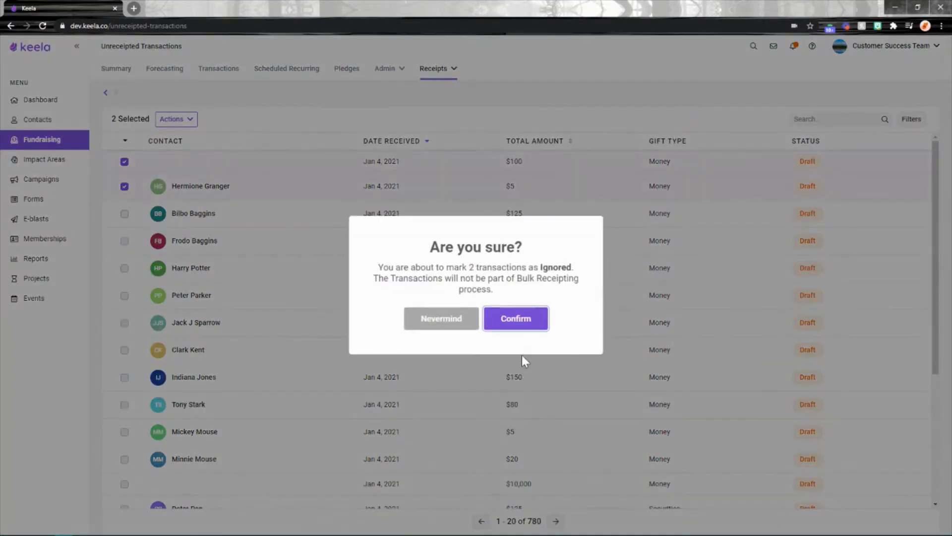
click(514, 317)
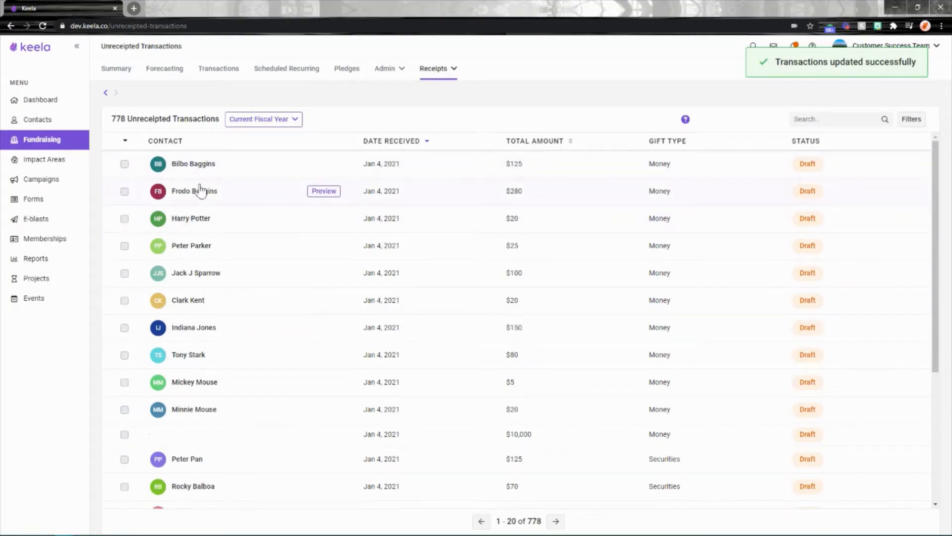
click(125, 164)
click(125, 191)
click(125, 219)
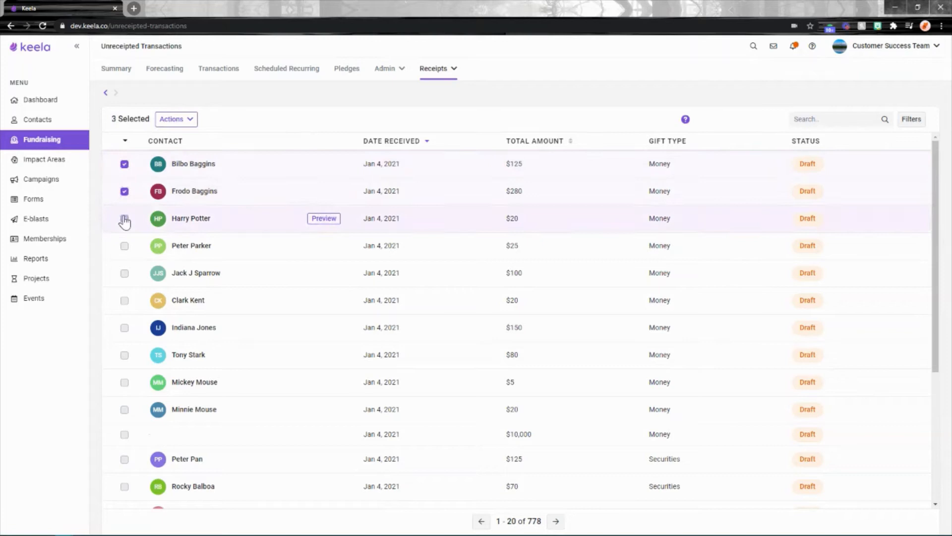
click(179, 124)
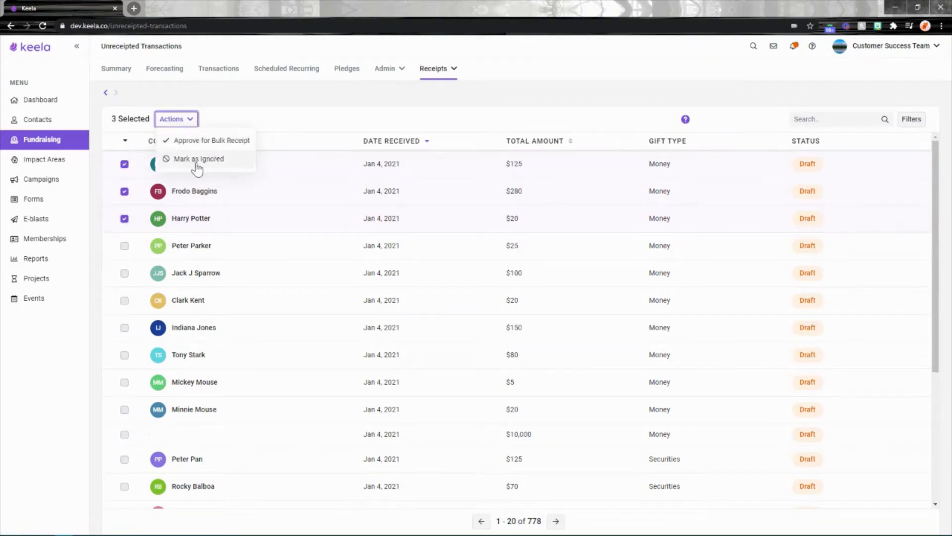
click(124, 164)
click(124, 191)
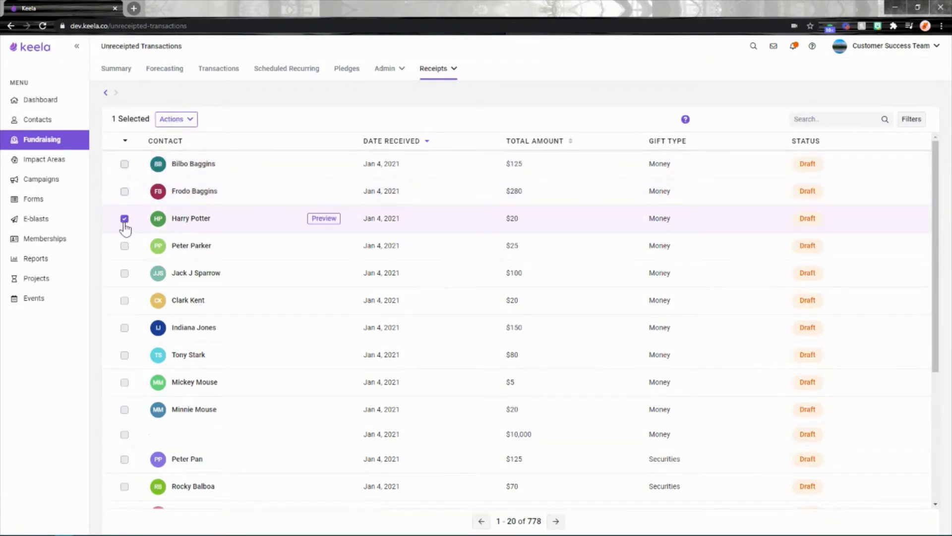
click(125, 220)
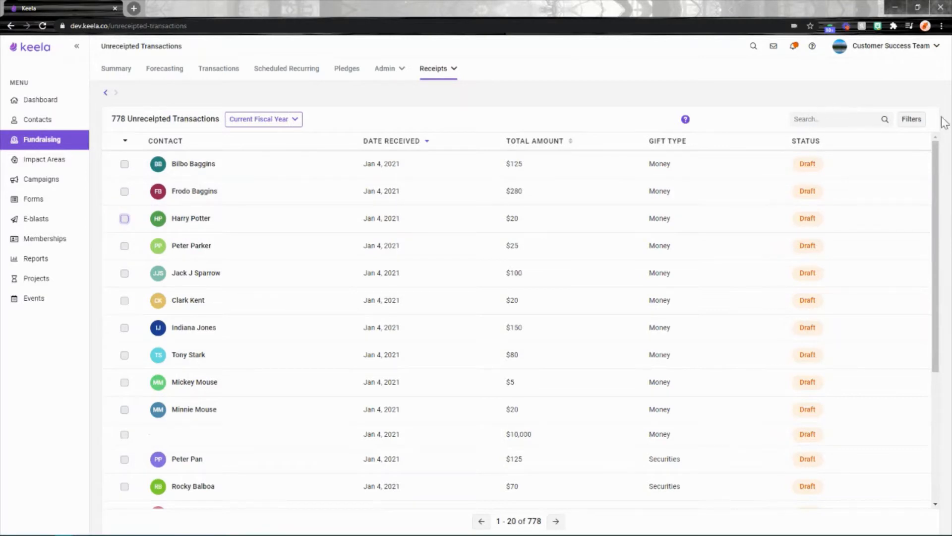
- Look over the filter categories available for the unreceipted transactions, then close the filter list
click(911, 119)
click(446, 85)
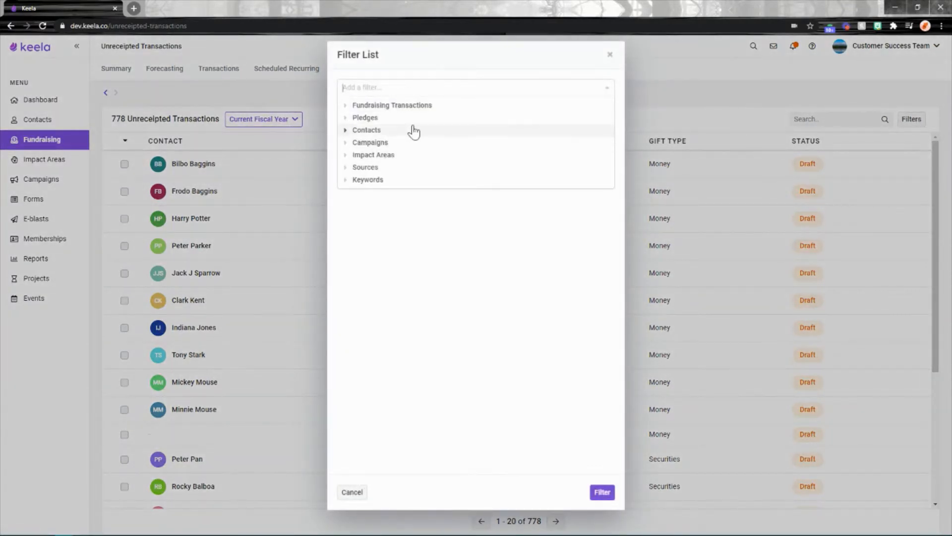
click(610, 54)
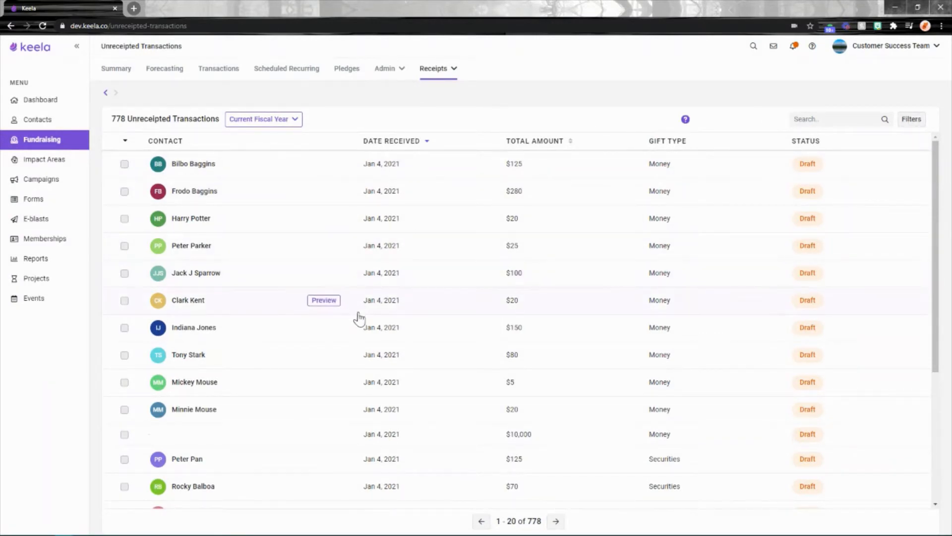
- Select the unreceipted transactions on all pages and approve them for bulk receipting
click(125, 141)
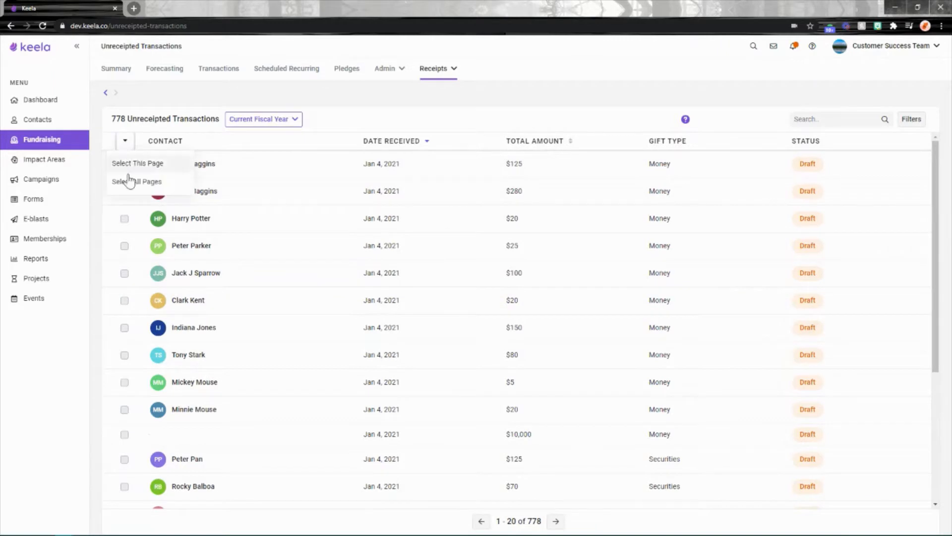
click(134, 188)
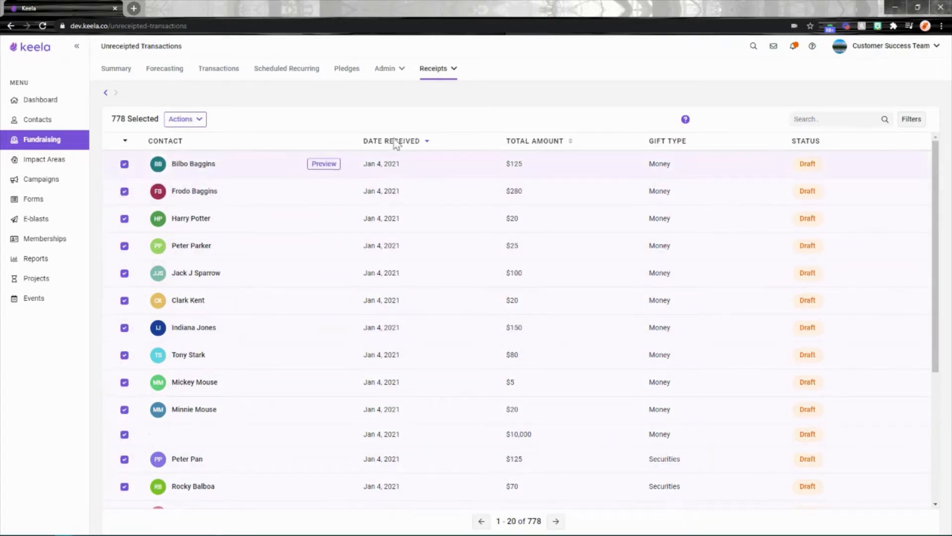
click(185, 119)
click(223, 142)
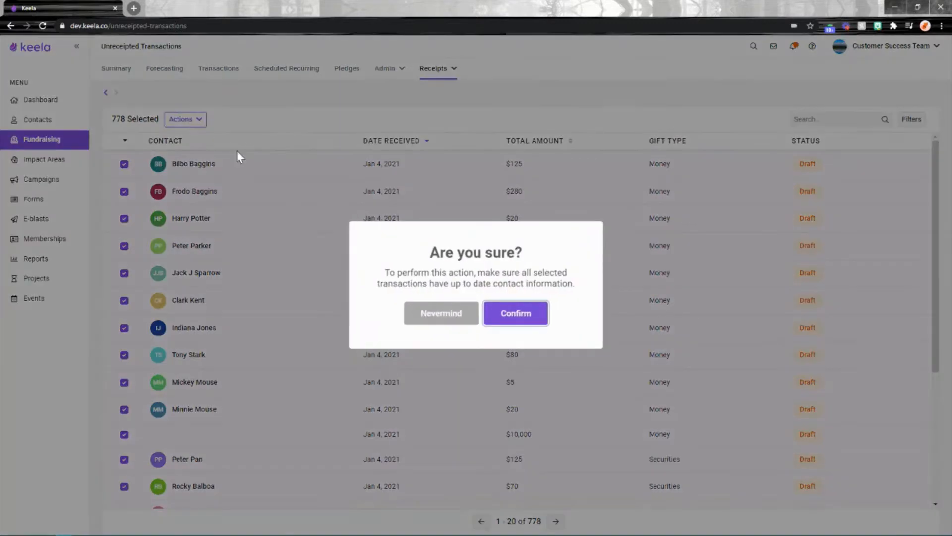
click(517, 318)
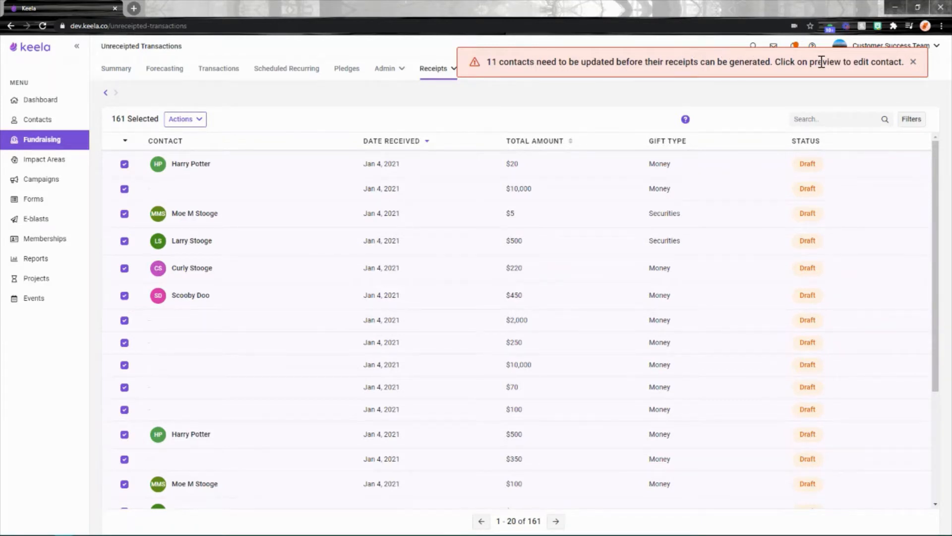
click(913, 62)
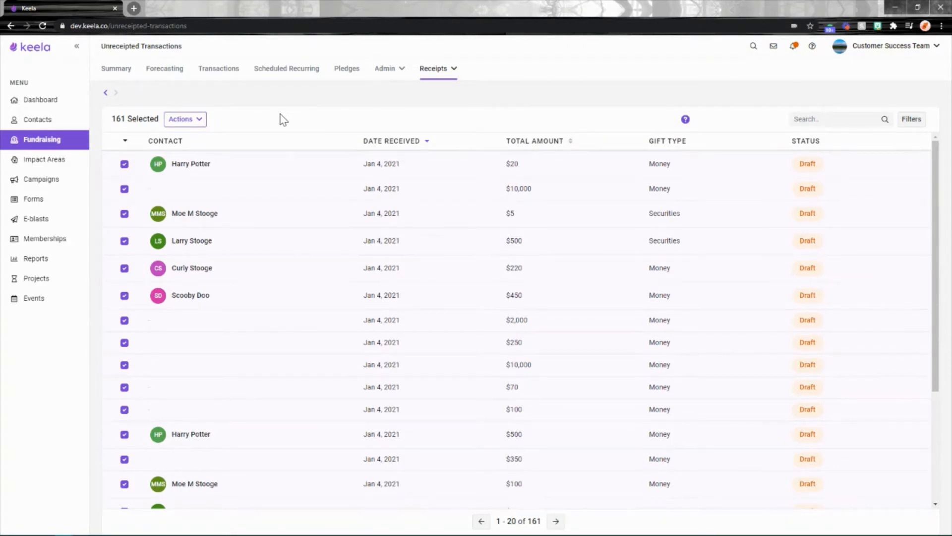
- Deselect all the transactions remaining in the unreceipted list
double_click(128, 118)
double_click(116, 120)
click(252, 128)
click(125, 141)
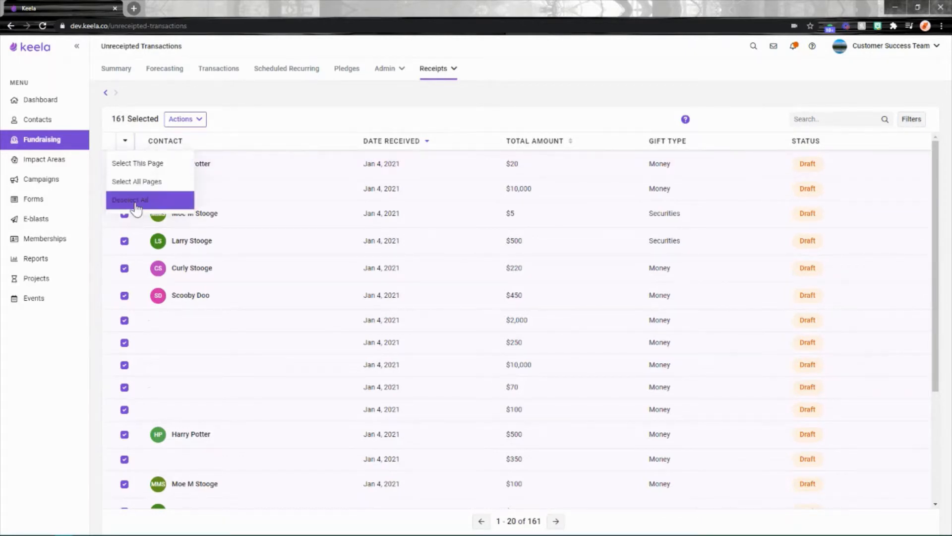
click(135, 201)
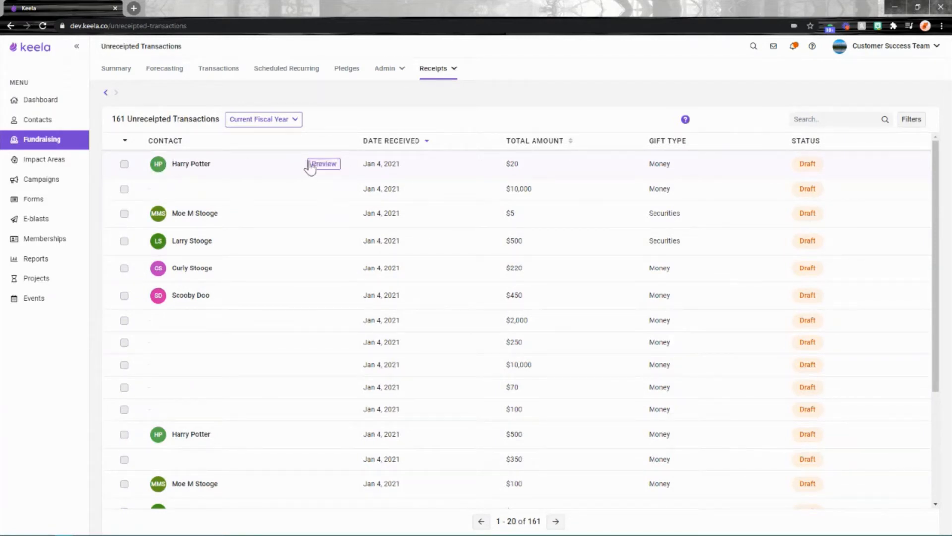
- Preview the first remaining draft transaction, for $20, and check its contact's receipt full address for missing information
click(324, 166)
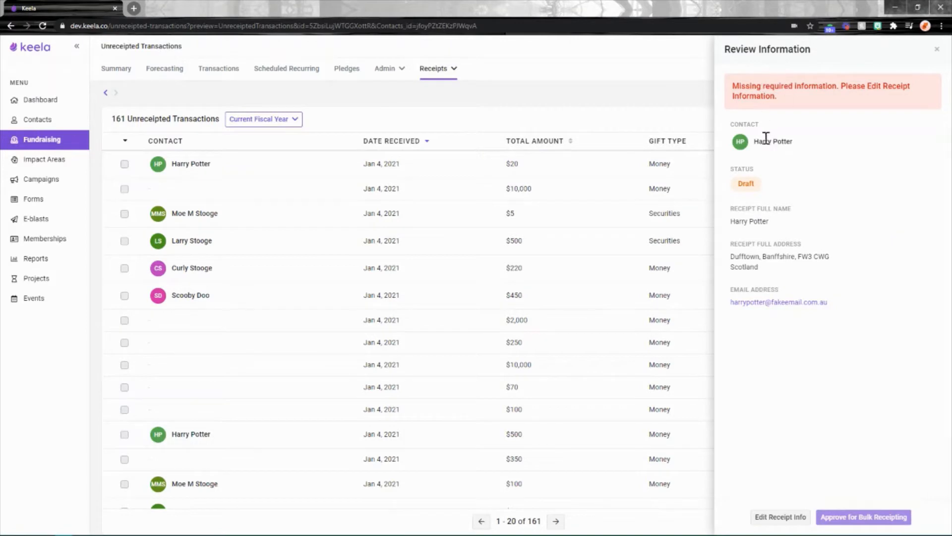
drag(773, 273, 731, 251)
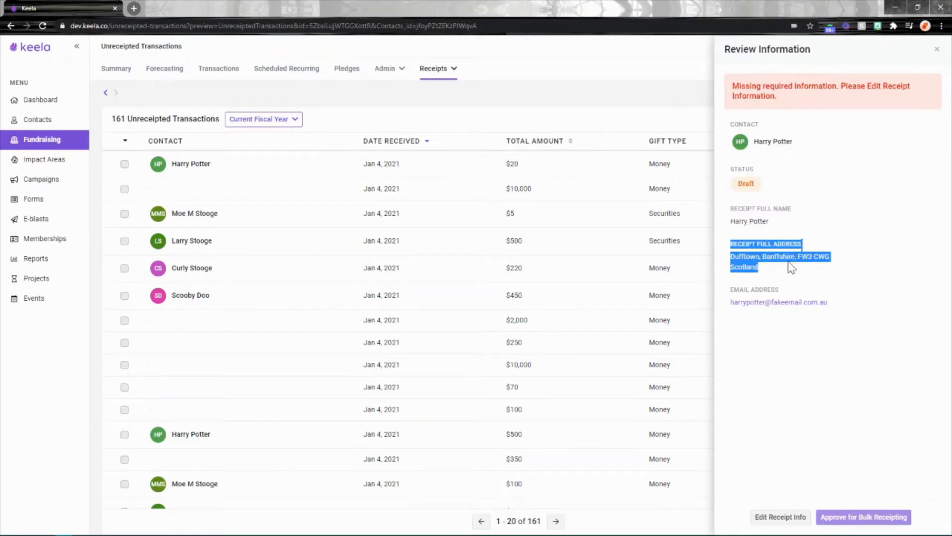
click(792, 274)
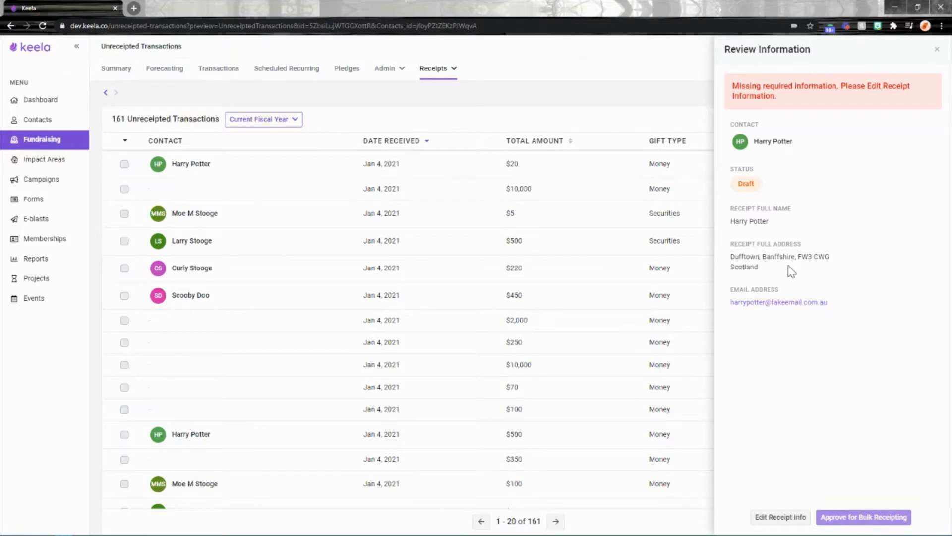
drag(792, 272, 729, 259)
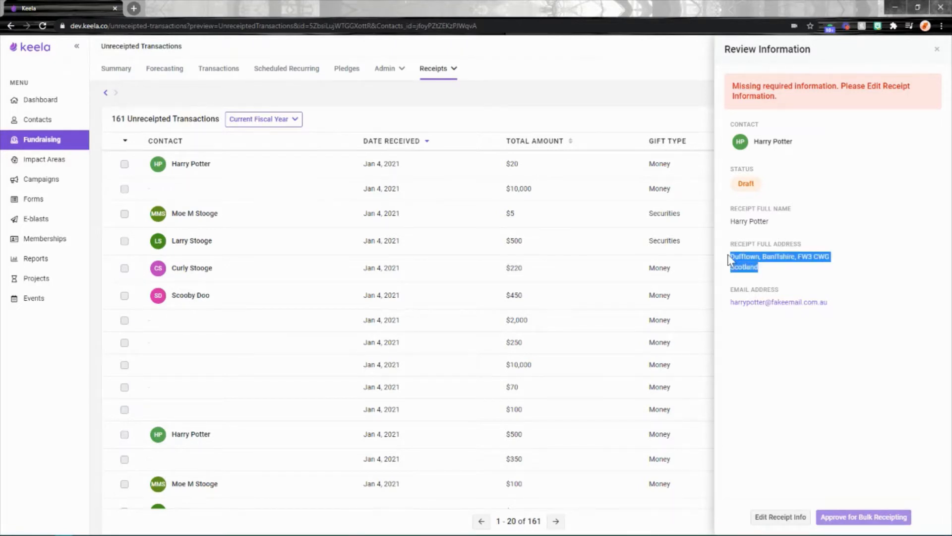
click(796, 276)
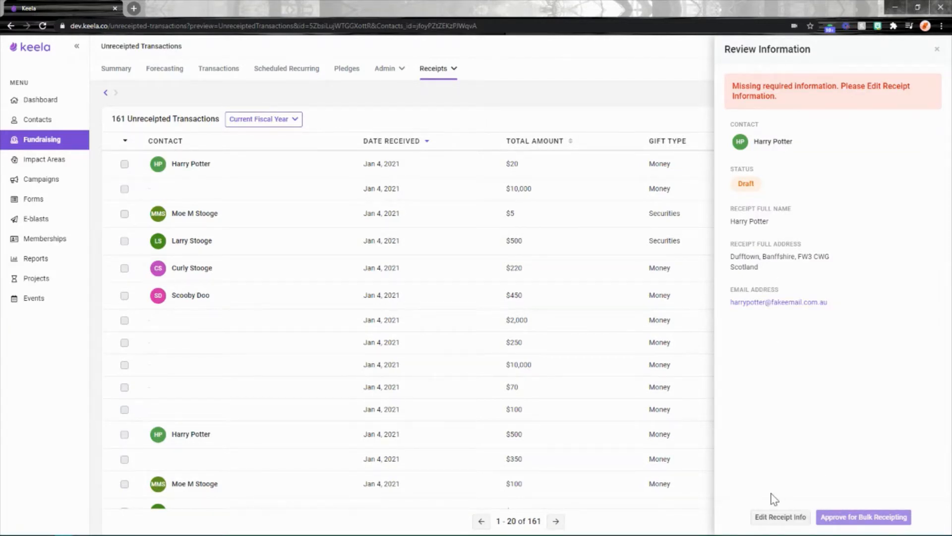
- Complete the contact's receipt full address using the first suggested street address and save the receipt information
click(774, 522)
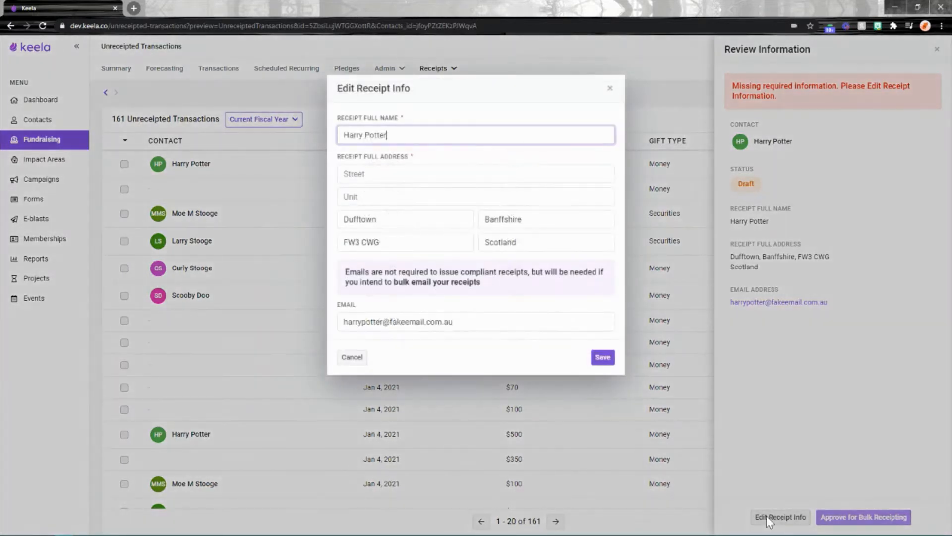
click(382, 173)
text(123)
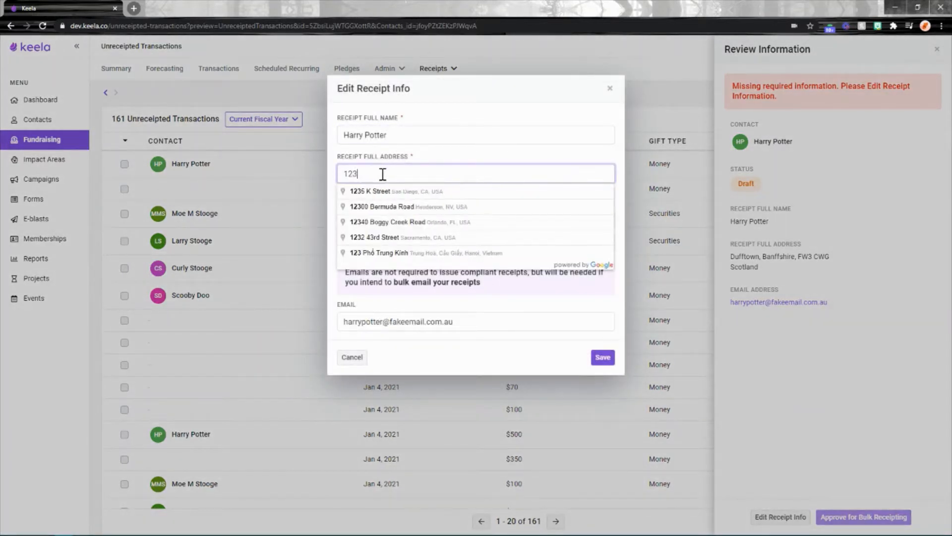
click(378, 191)
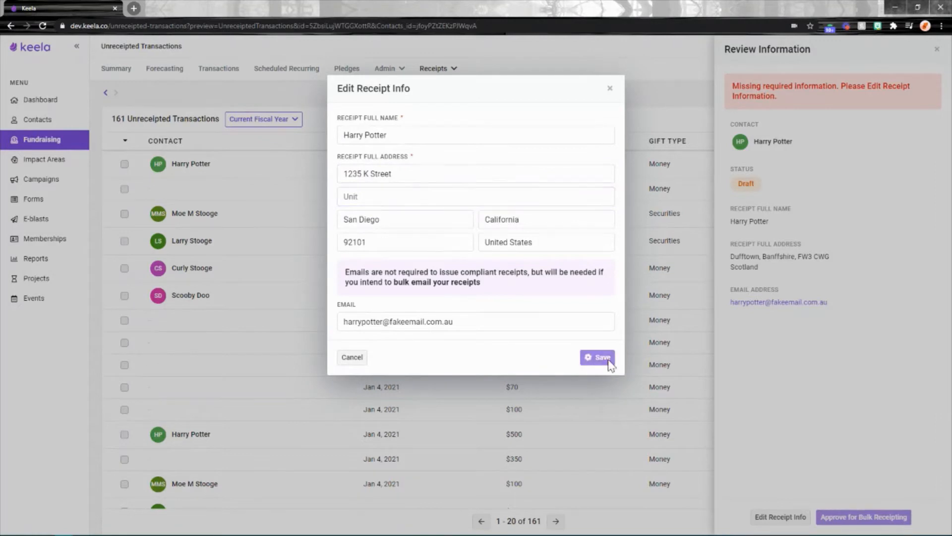
click(603, 358)
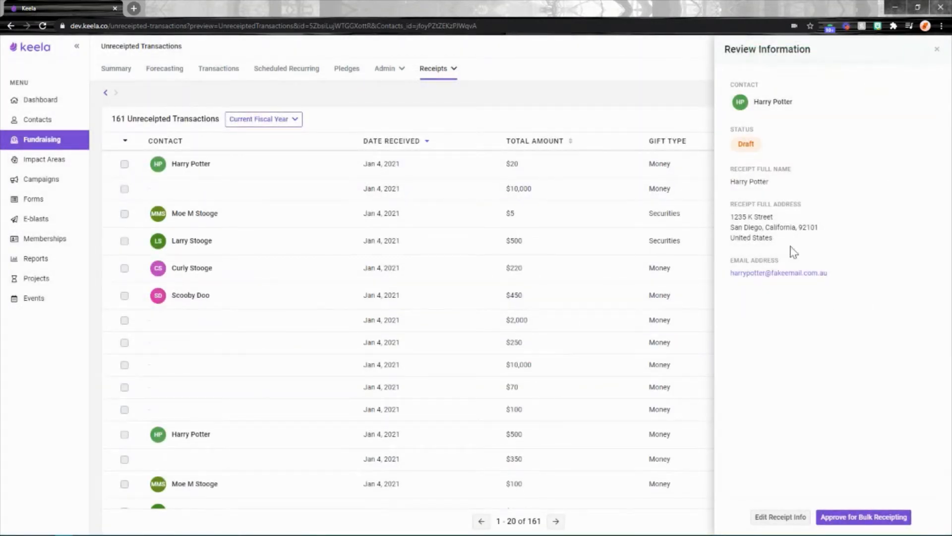
- Leave the contact's receipt information review and approve only the first $20 draft transaction for bulk receipting
click(937, 49)
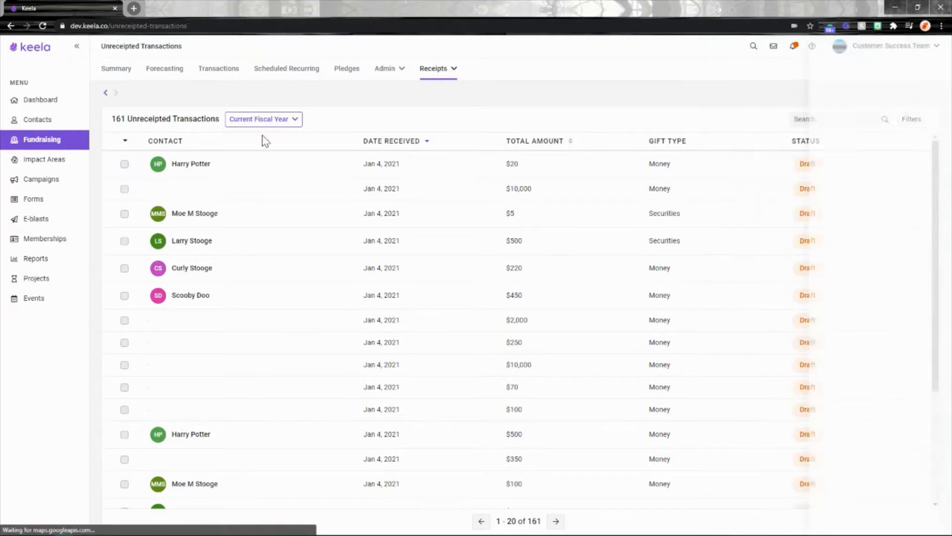
click(125, 164)
click(125, 141)
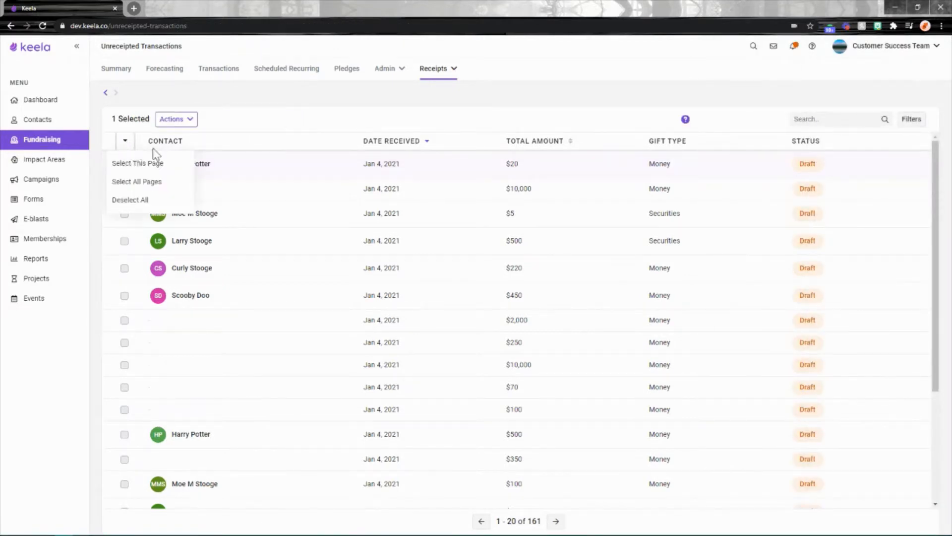
click(176, 119)
click(184, 142)
click(505, 314)
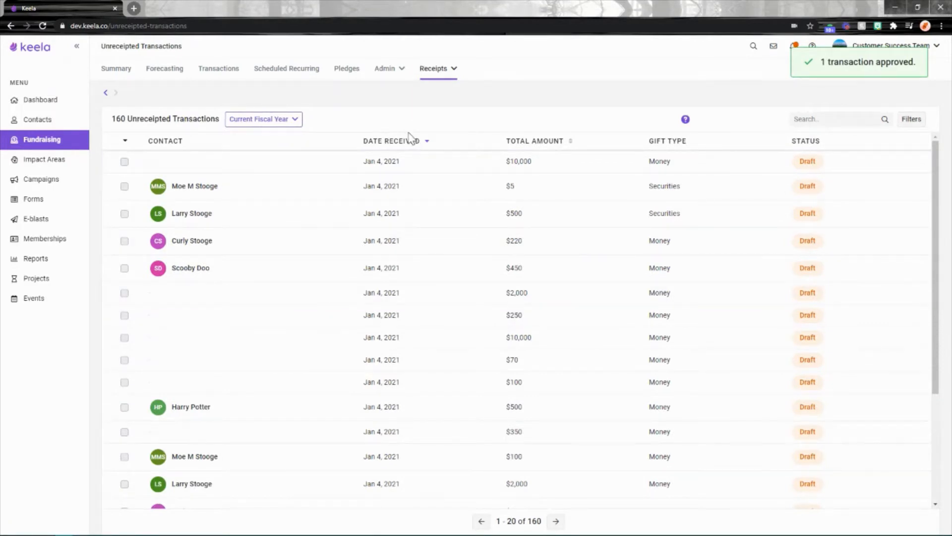
- Open the approved transactions list and filter it to the previous fiscal year
click(437, 74)
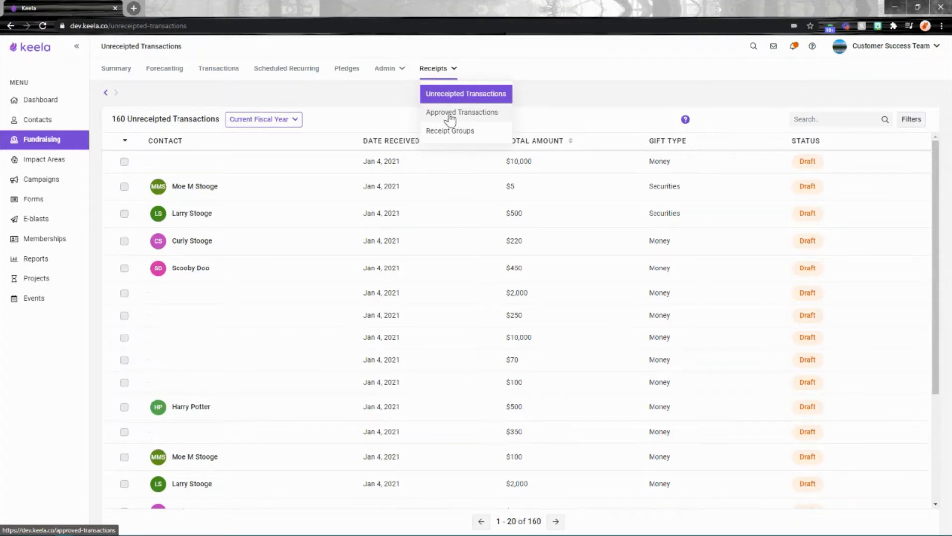
click(441, 117)
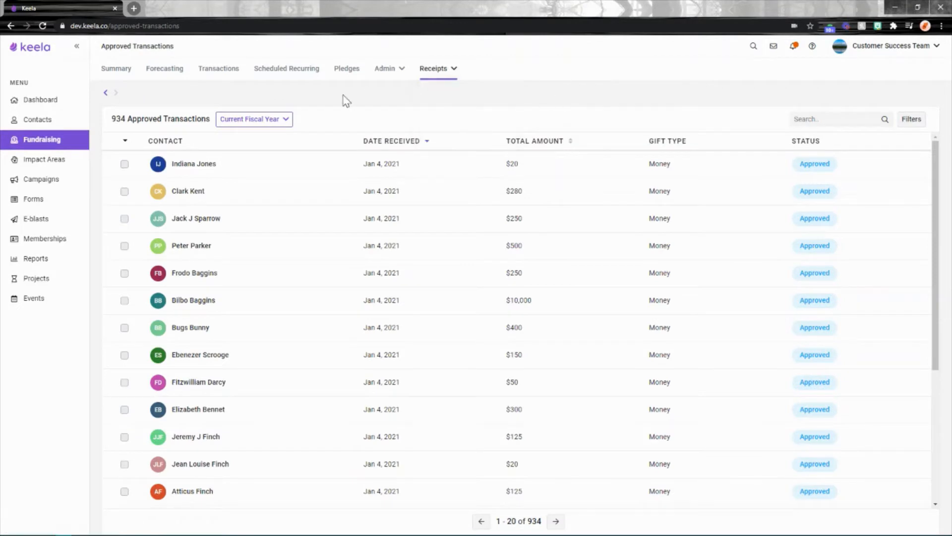
drag(207, 115, 129, 117)
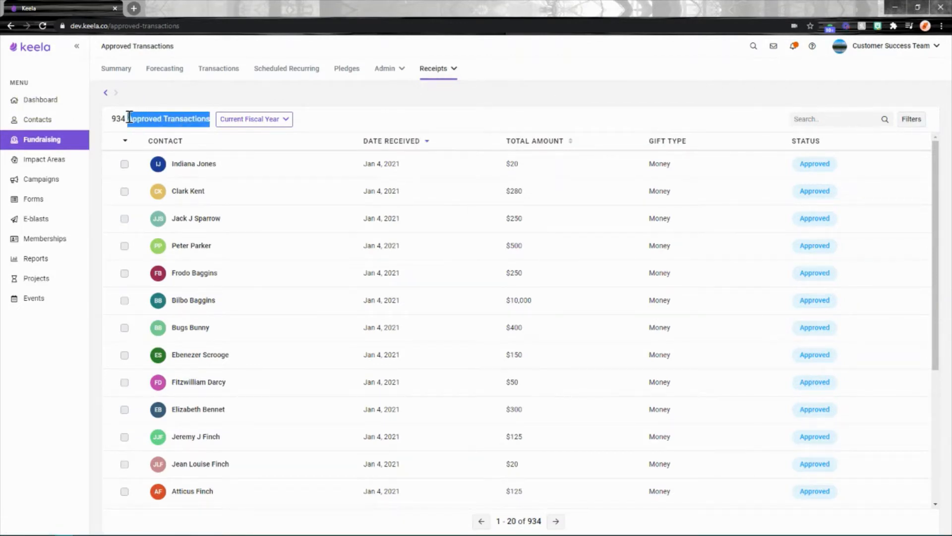
click(270, 122)
click(248, 161)
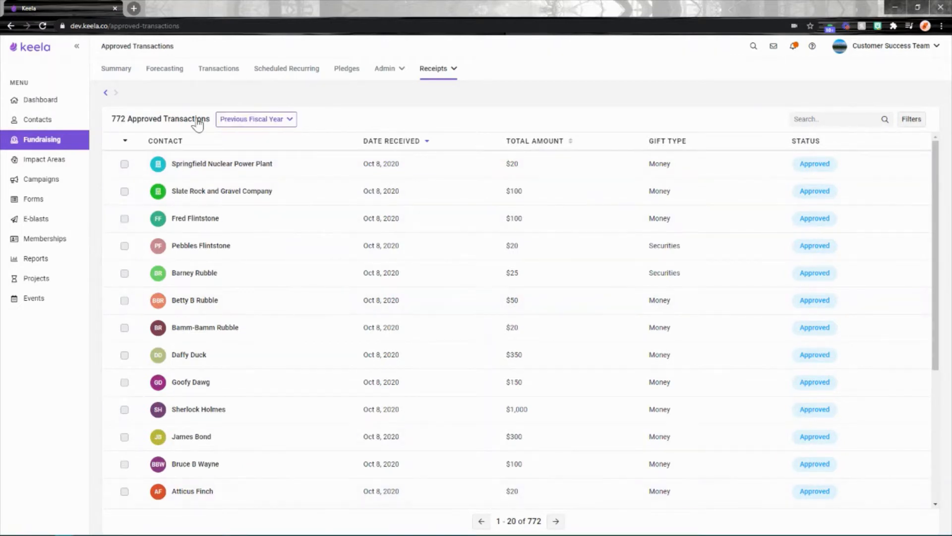
click(257, 119)
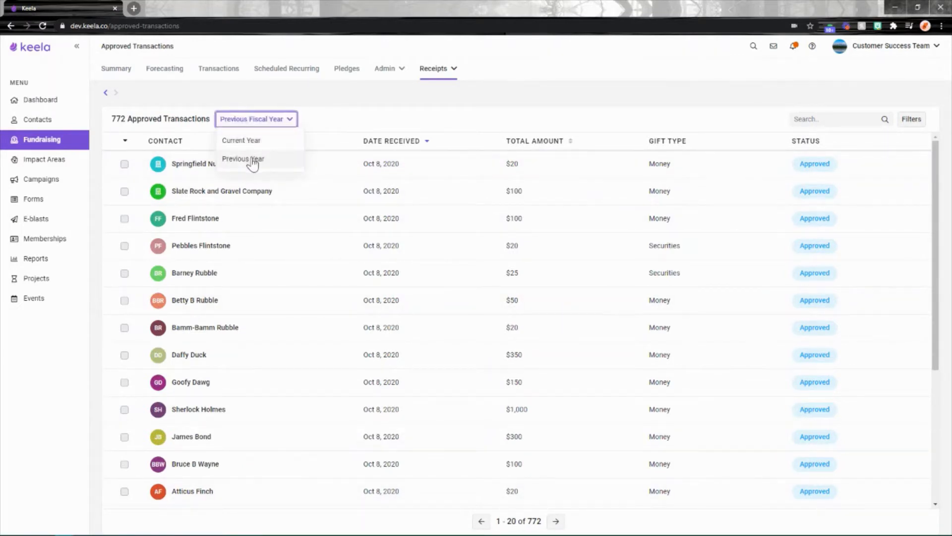
click(355, 109)
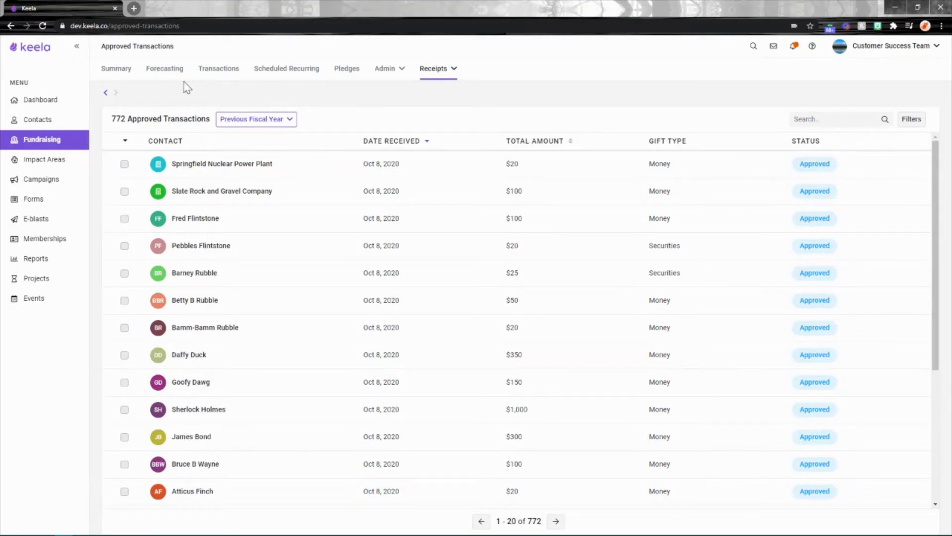
- Select all approved transactions on the current page and start issuing receipts from the selection
click(126, 143)
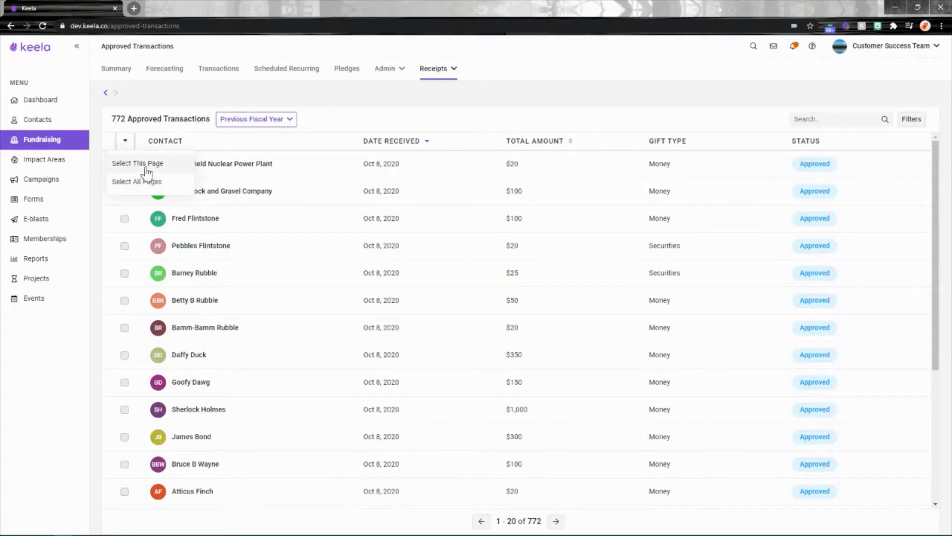
click(146, 167)
scroll(268, 405, down, 4)
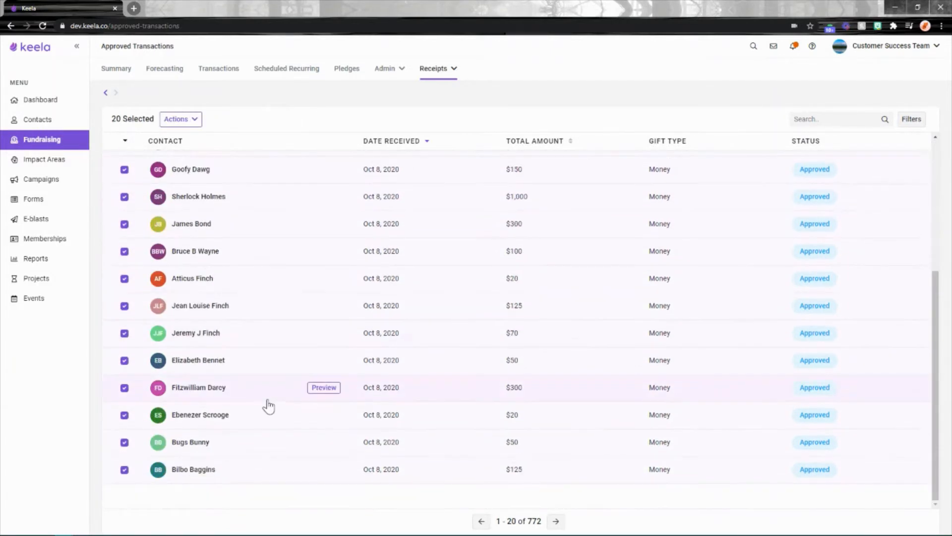
scroll(263, 401, up, 4)
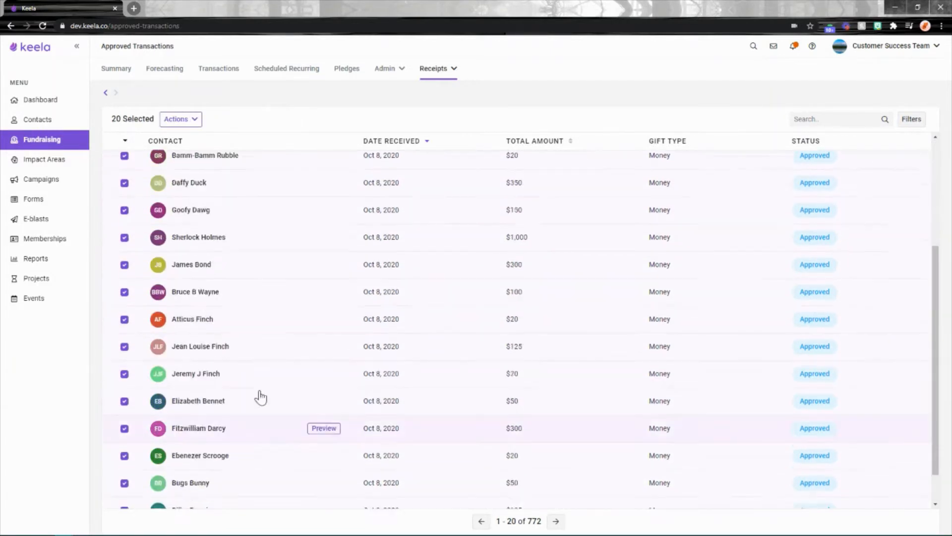
click(189, 121)
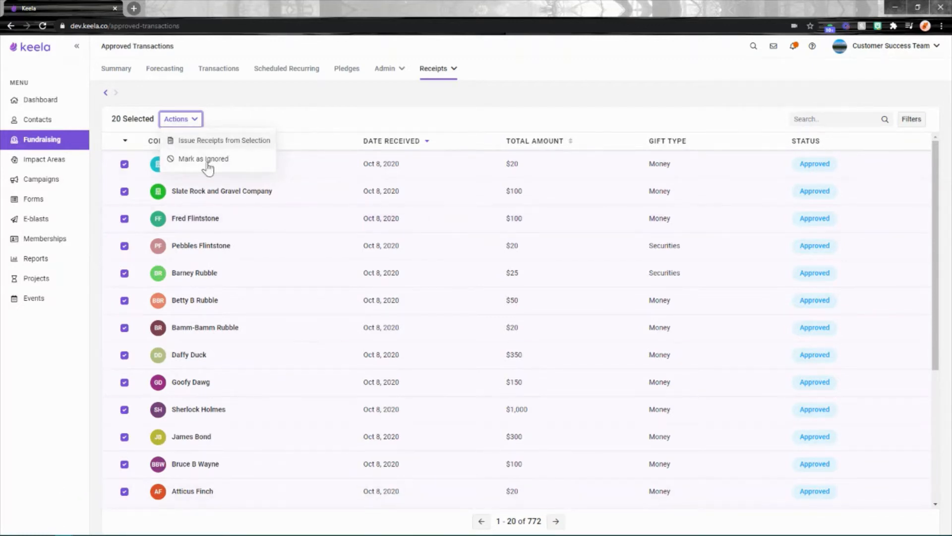
click(270, 141)
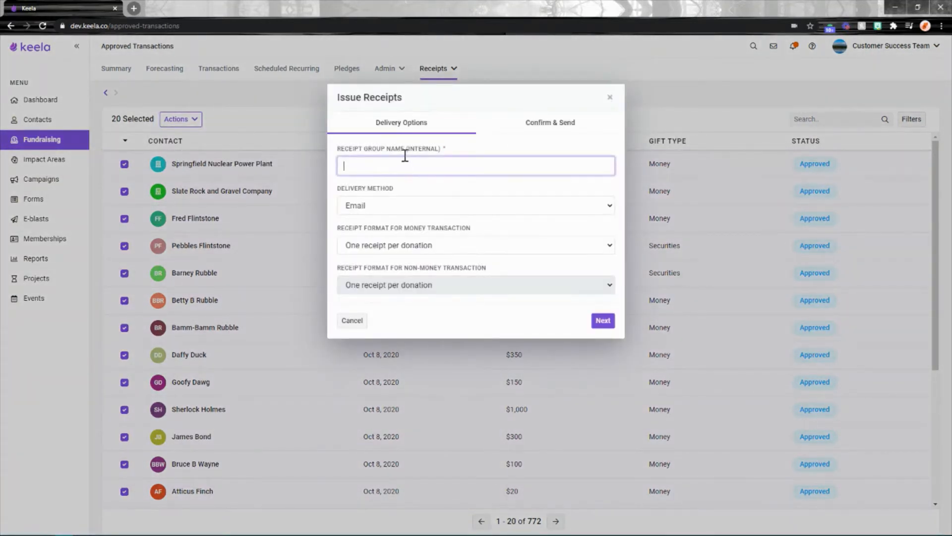
- Name the receipt group with "Tuesday Arvo", the staff member's first name and "Receipts", and set the delivery method to Print & Mail
drag(405, 149, 359, 162)
click(358, 168)
text(ie's Receipts)
drag(393, 191, 364, 192)
click(400, 211)
click(401, 208)
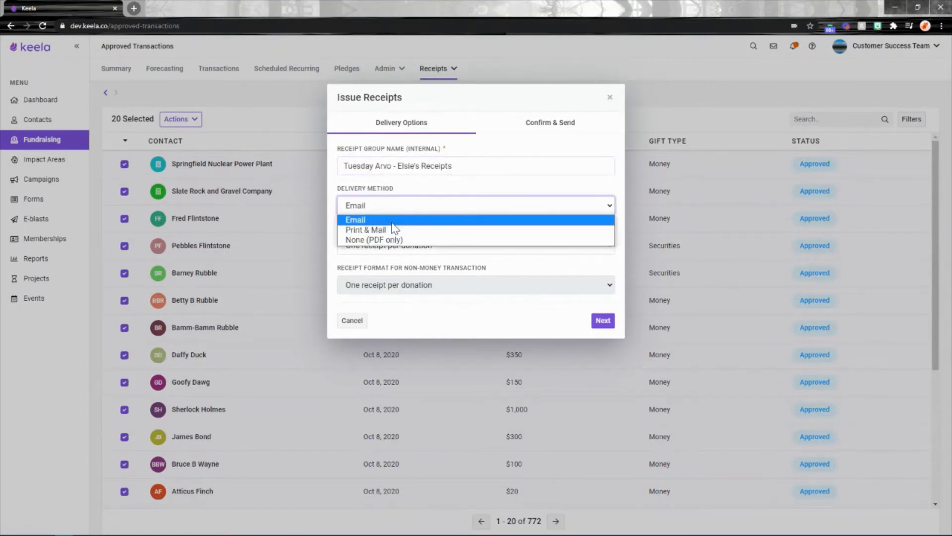
click(365, 230)
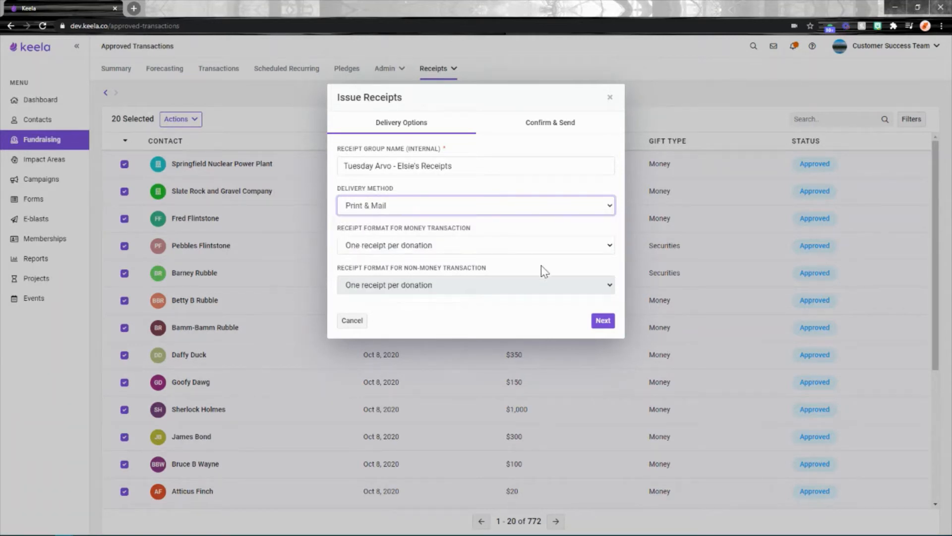
- Set the receipt format for money transactions to Cumulative receipt per donor
drag(479, 230, 338, 237)
click(482, 250)
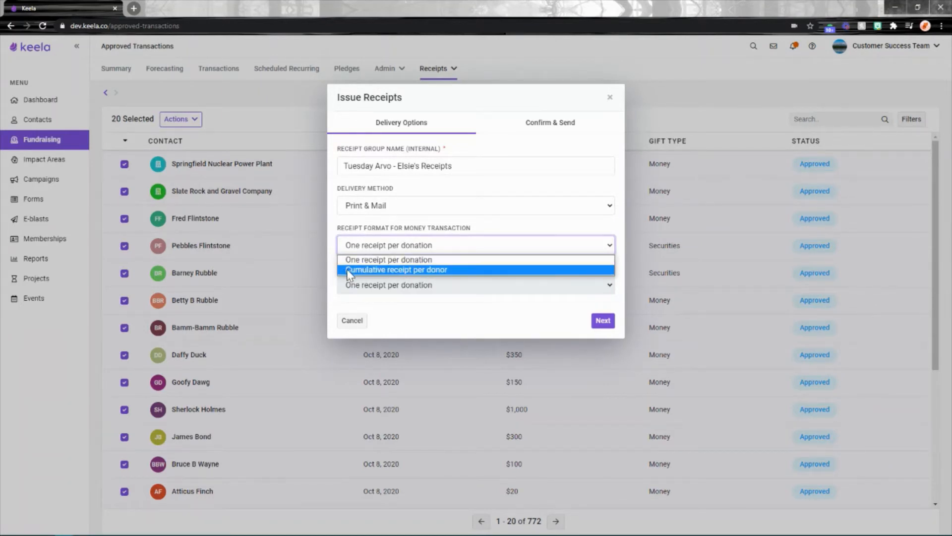
click(420, 270)
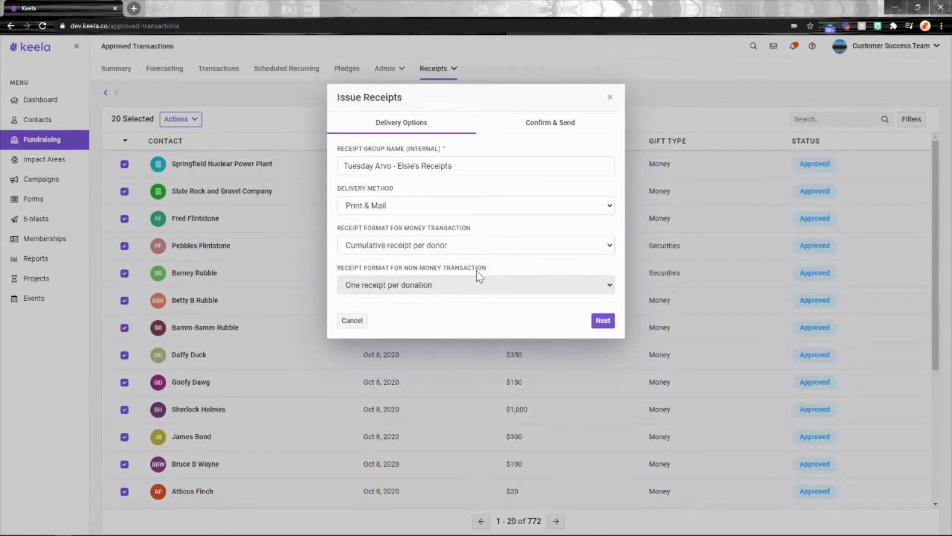
drag(487, 268, 406, 268)
click(510, 271)
click(602, 321)
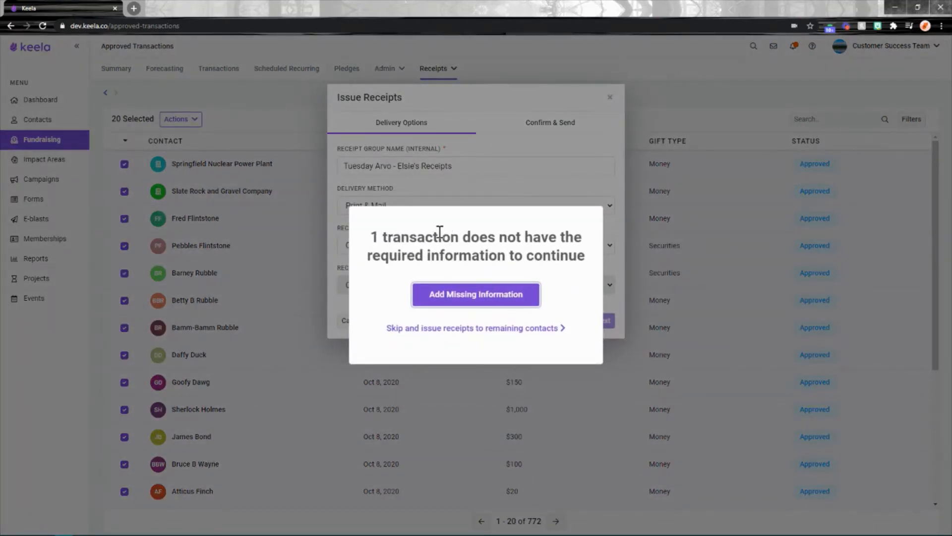
click(459, 296)
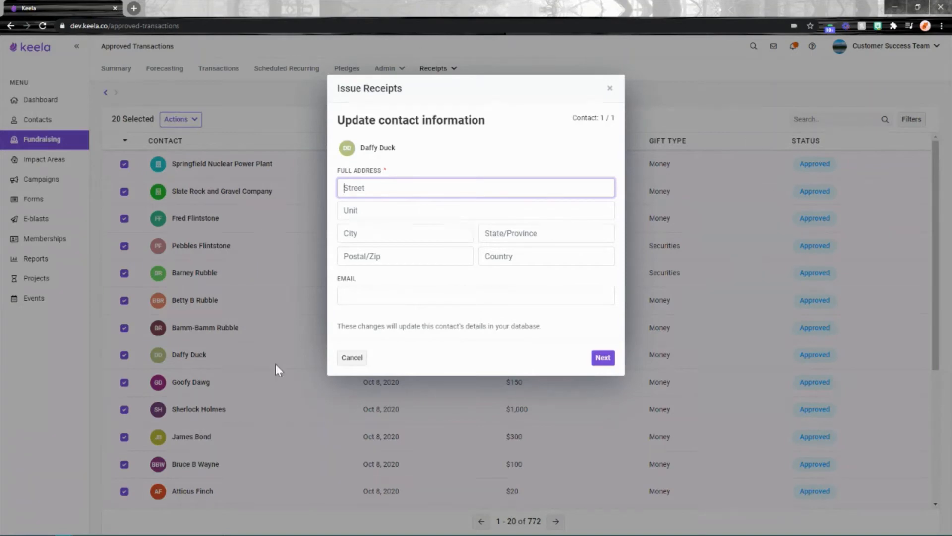
click(350, 357)
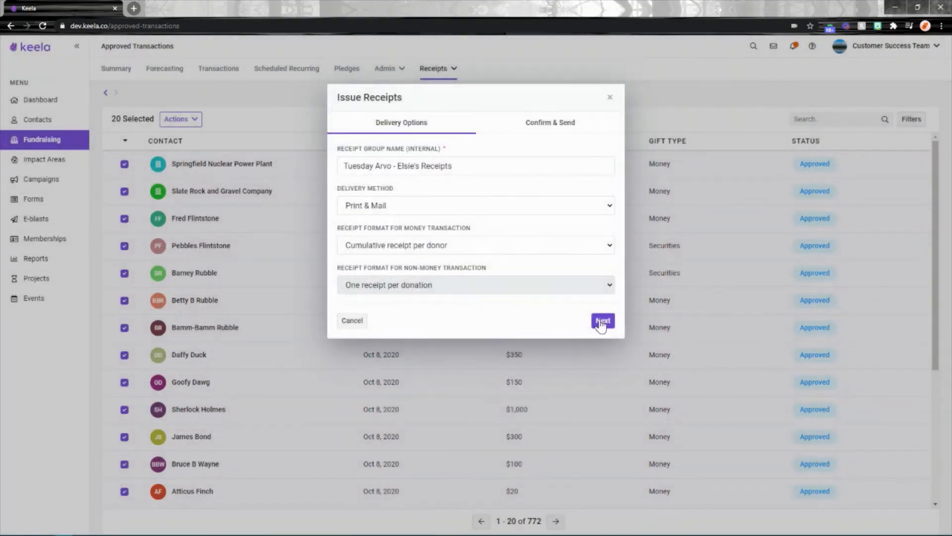
- Skip the transaction missing required information, check the summary for the remaining contacts and save the receipt group
click(602, 321)
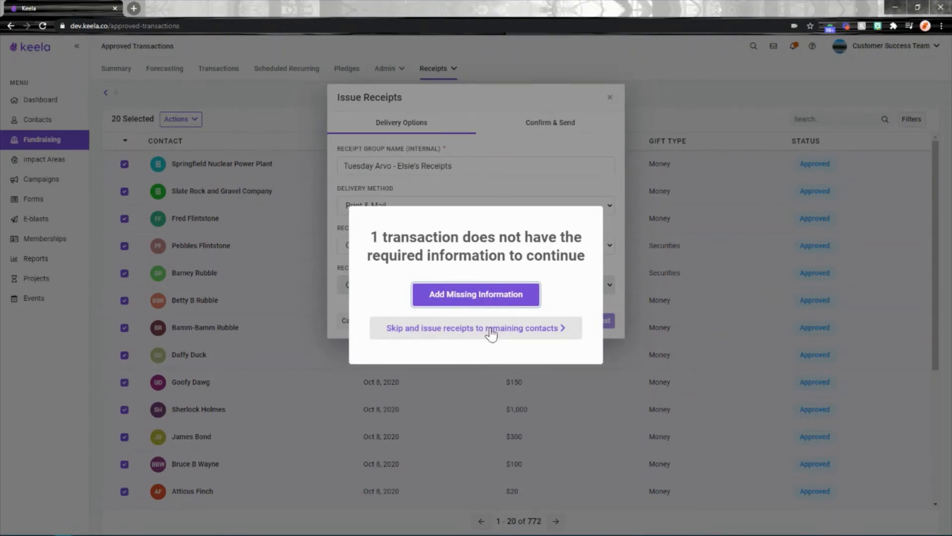
click(455, 331)
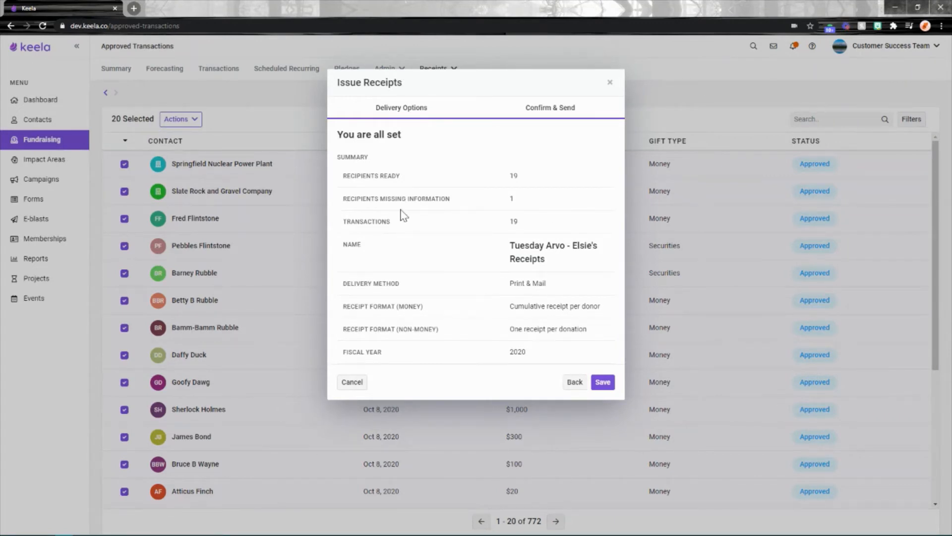
drag(406, 177, 355, 178)
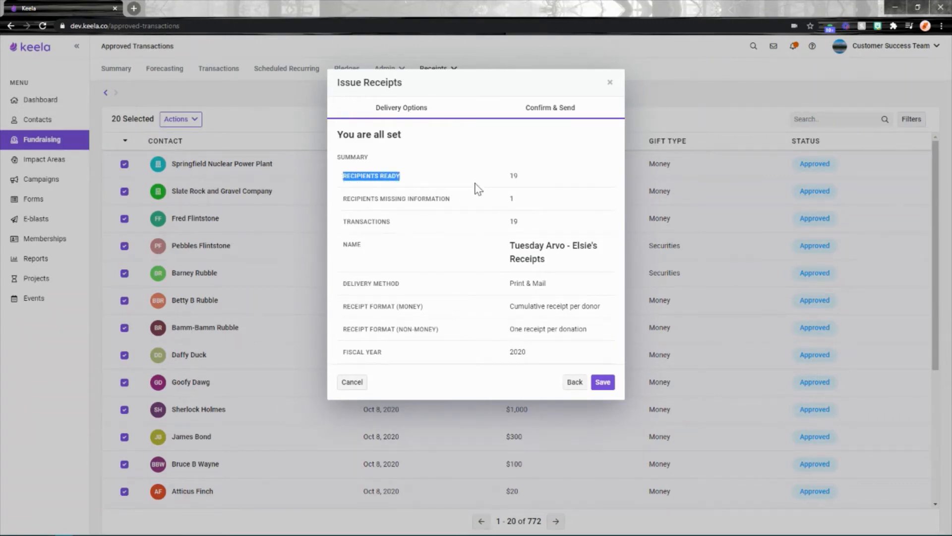
click(516, 175)
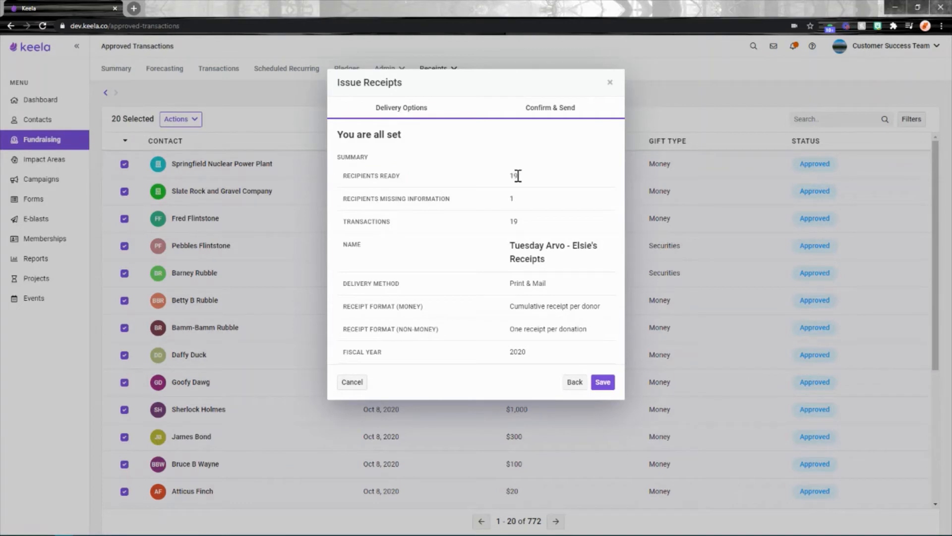
drag(548, 201, 341, 199)
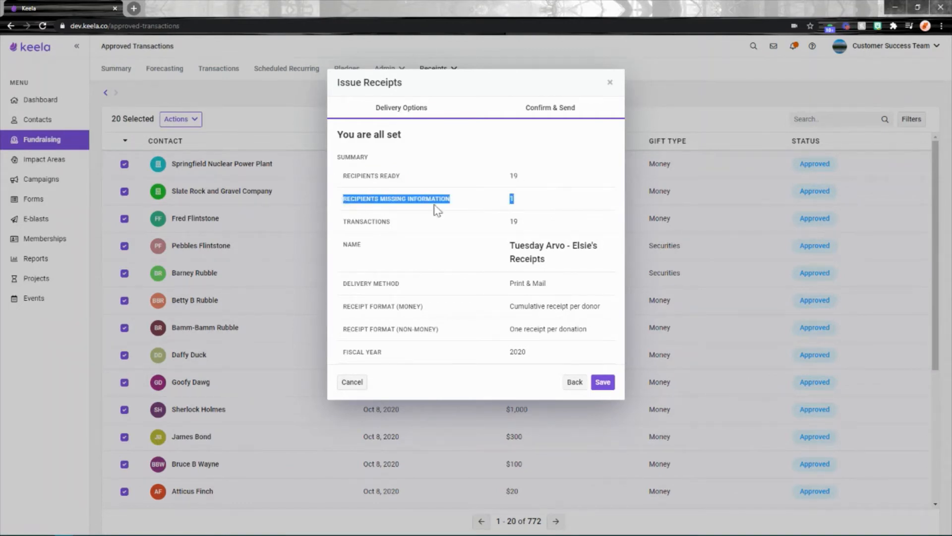
click(515, 198)
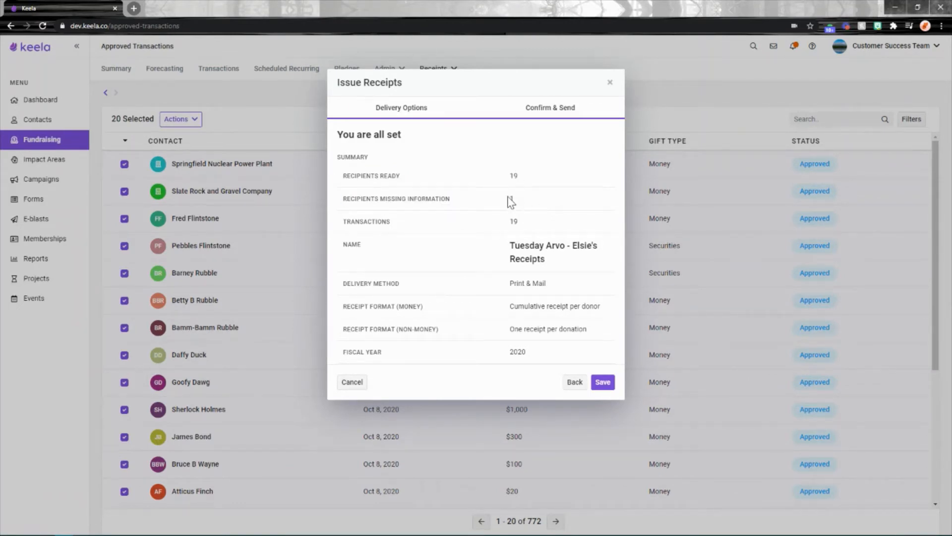
drag(521, 224, 511, 226)
click(528, 220)
click(608, 383)
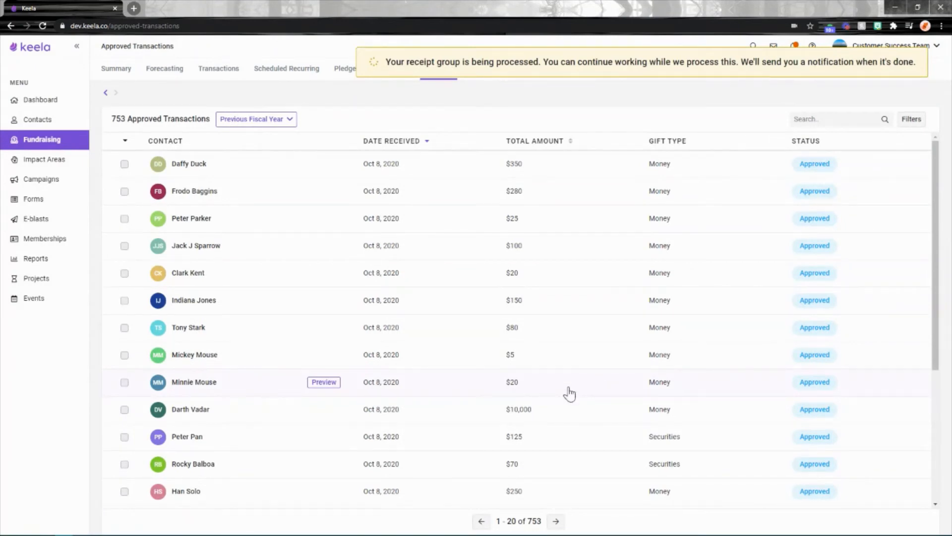
- Open the new Tuesday Arvo receipt group from the receipt groups list and look through its transactions
mouse_move(440, 78)
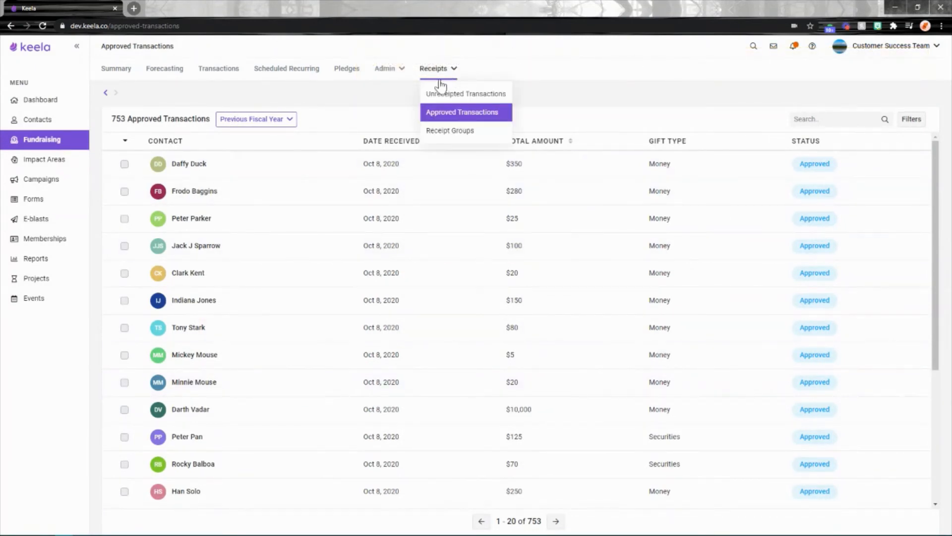
click(442, 133)
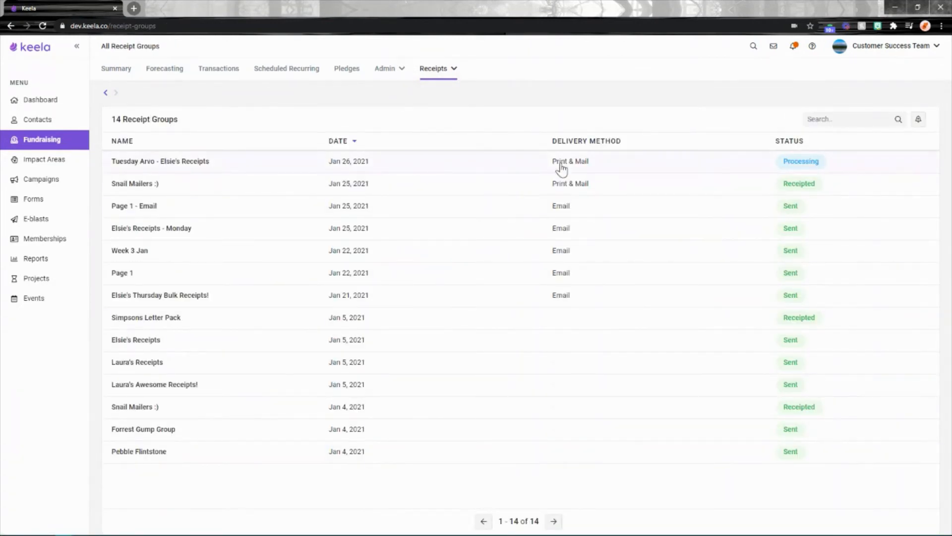
mouse_move(433, 77)
click(142, 166)
scroll(166, 234, down, 5)
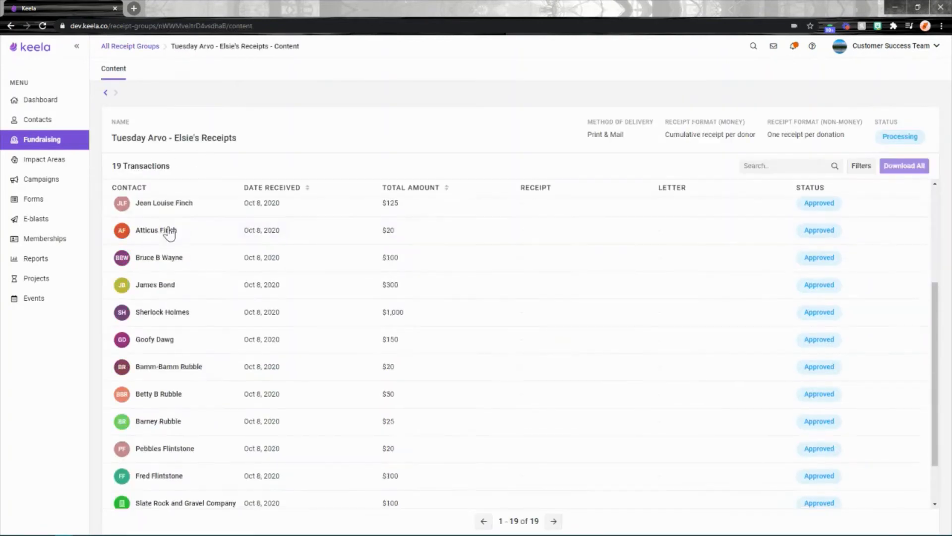
scroll(186, 302, up, 5)
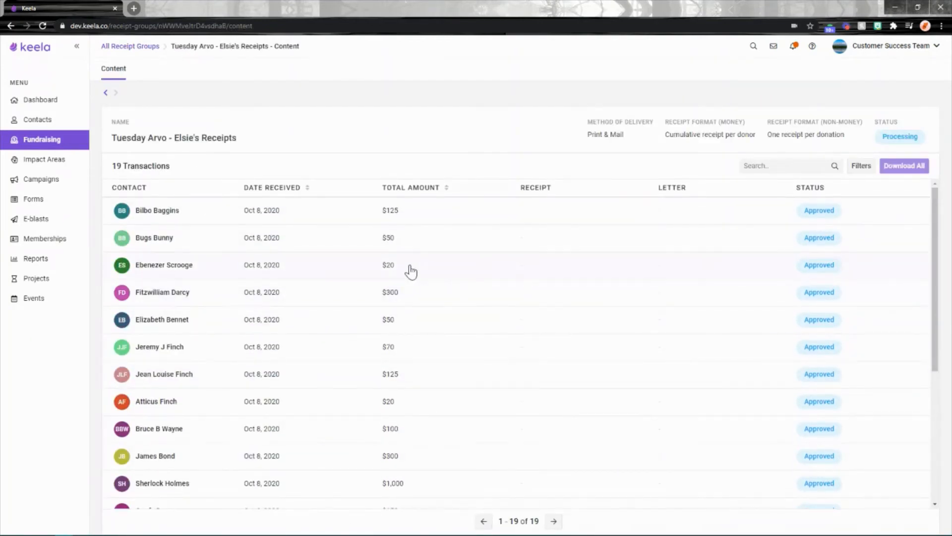
- Check the method of delivery and the processing status of the Tuesday Arvo receipt group
drag(629, 137, 587, 136)
click(723, 142)
drag(626, 139, 588, 137)
click(626, 133)
drag(919, 137, 886, 136)
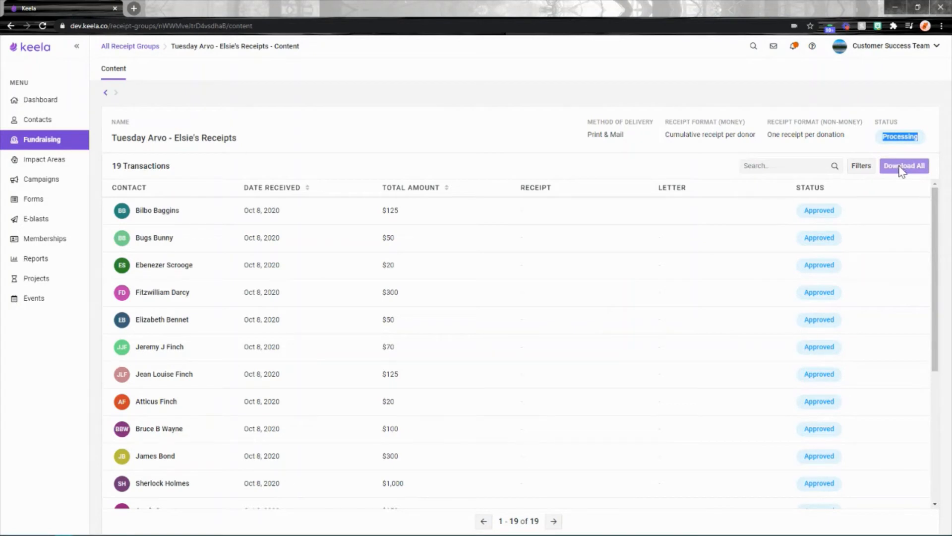
- Leave the receipt group and return to the approved transactions list
click(110, 98)
mouse_move(453, 69)
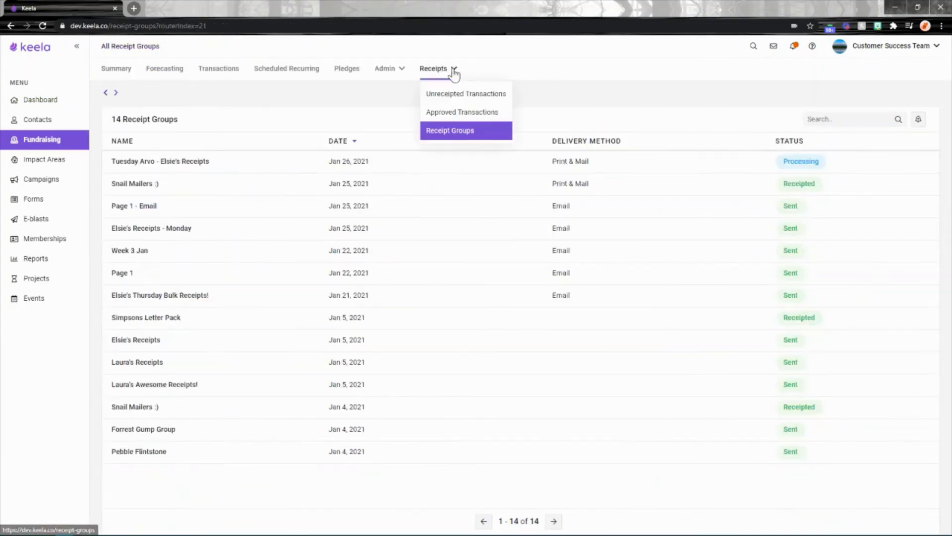
click(454, 113)
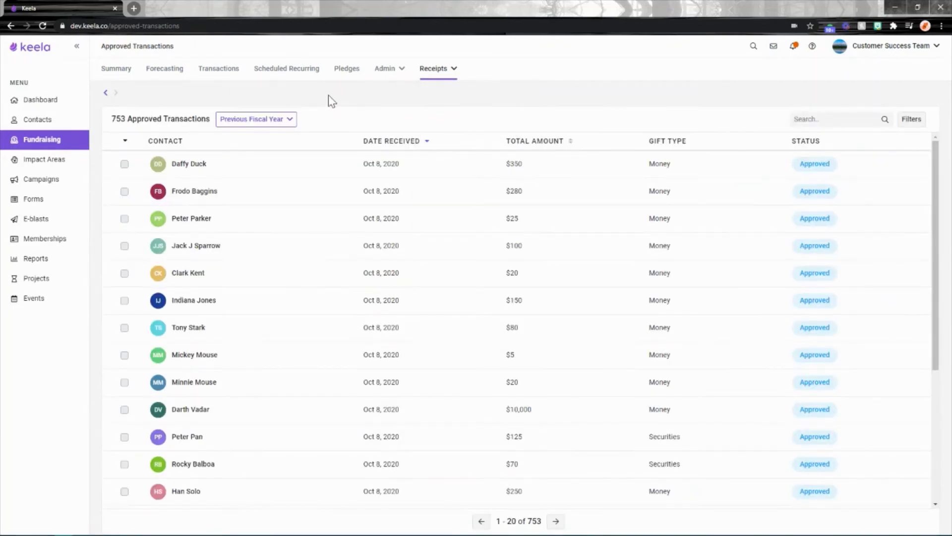
- Select the approved transactions across all pages and start issuing receipts from the selection
click(125, 140)
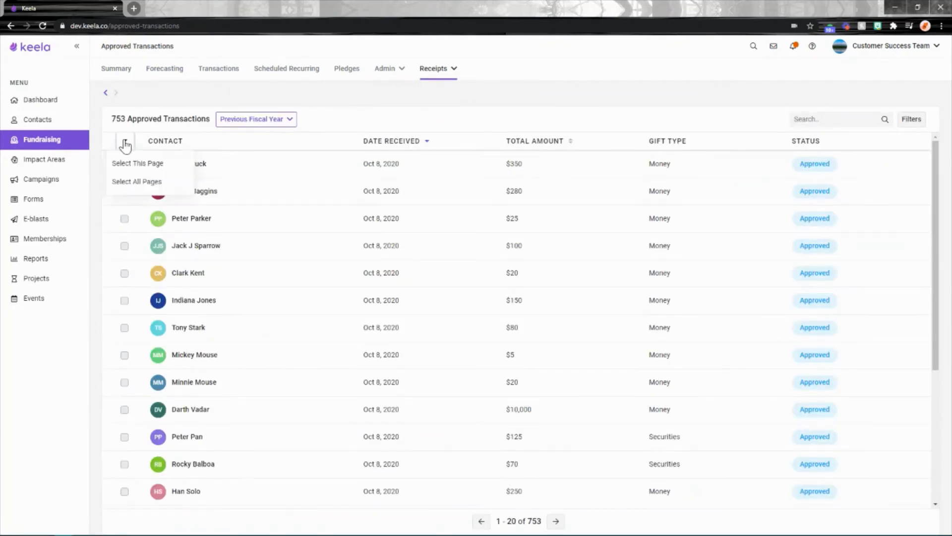
click(132, 183)
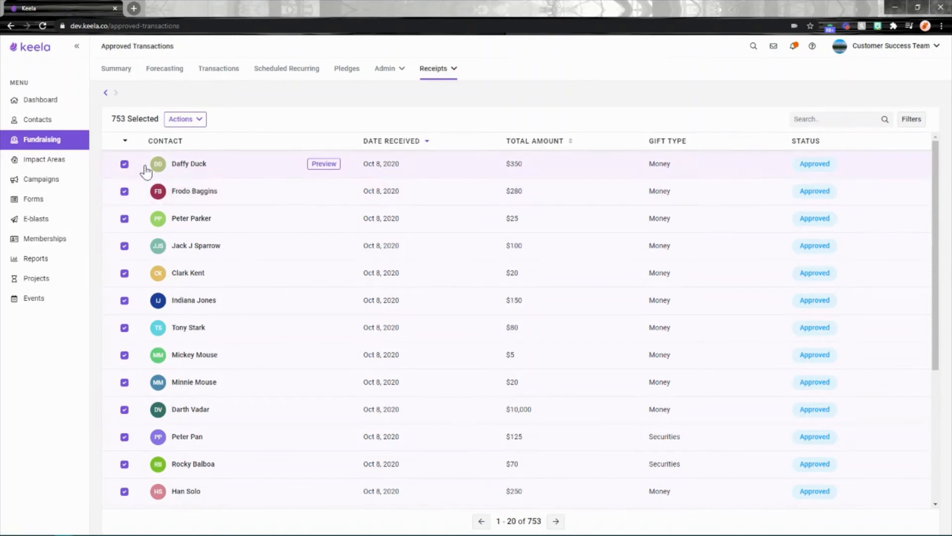
click(185, 119)
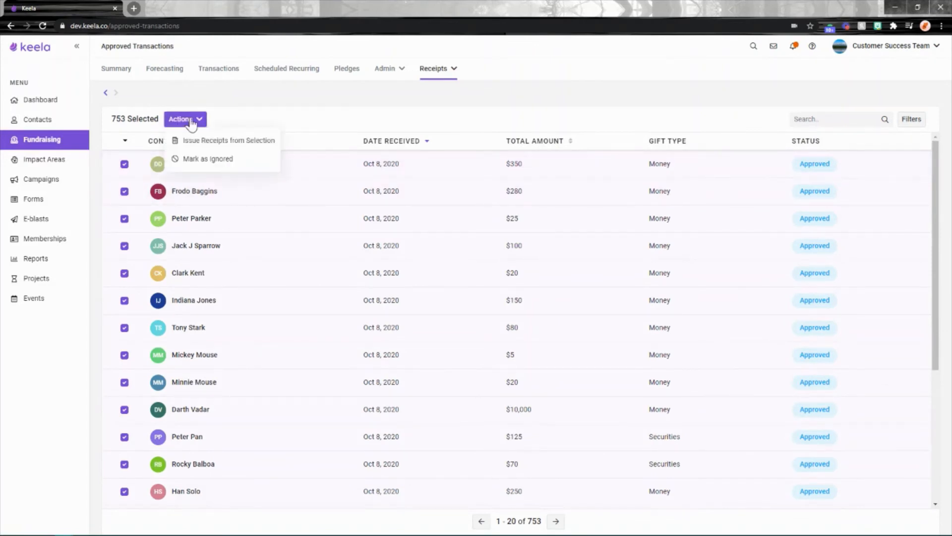
click(205, 144)
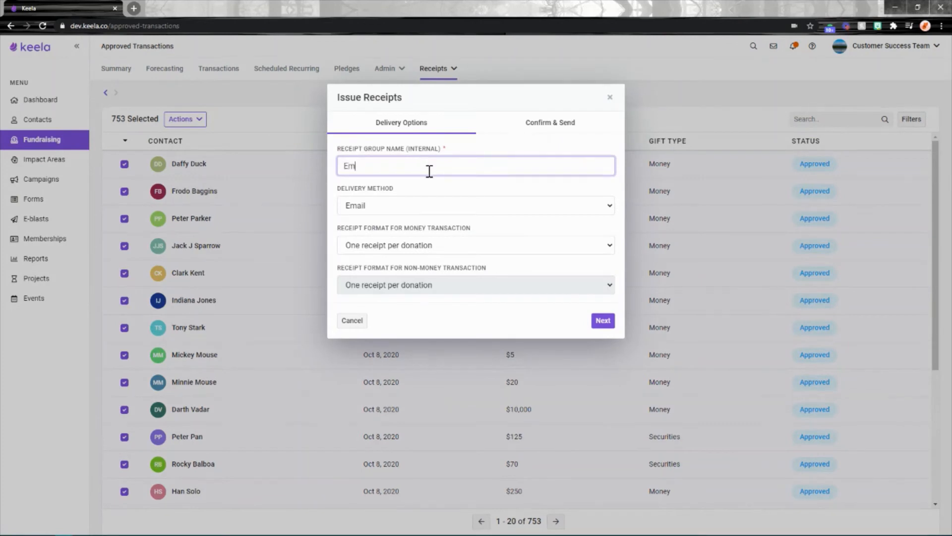
- Name the receipt group "Email Group from Tuesday", set money transactions to a cumulative receipt per donor and continue
text(Email Group from Tuesday)
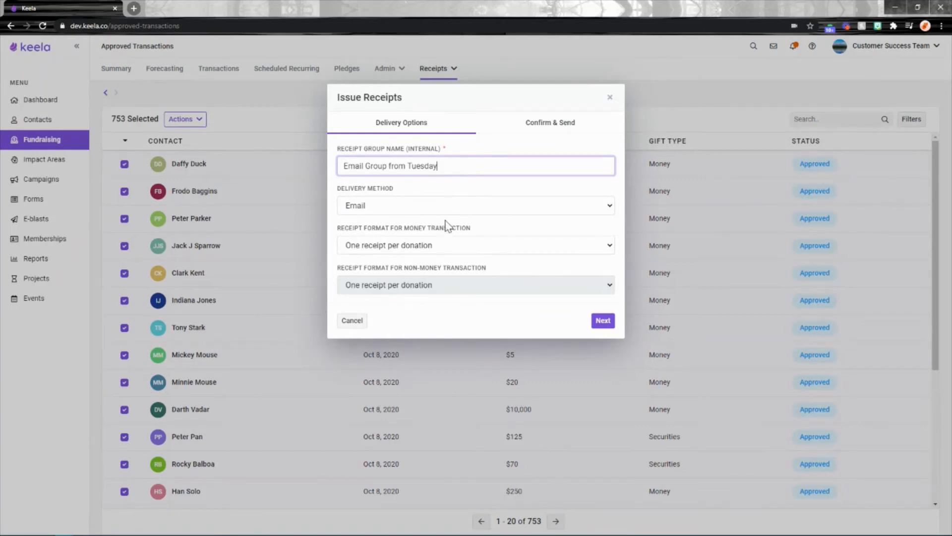
click(455, 251)
click(403, 270)
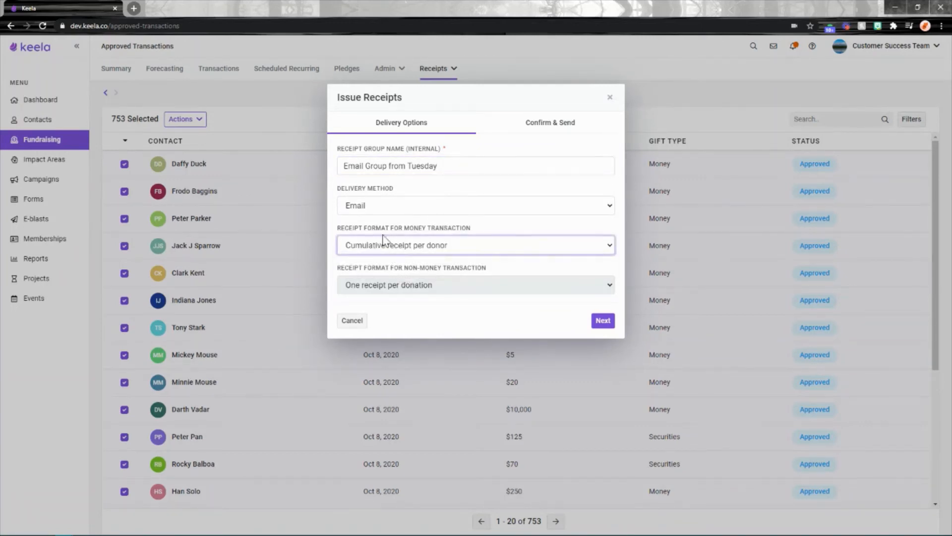
click(604, 321)
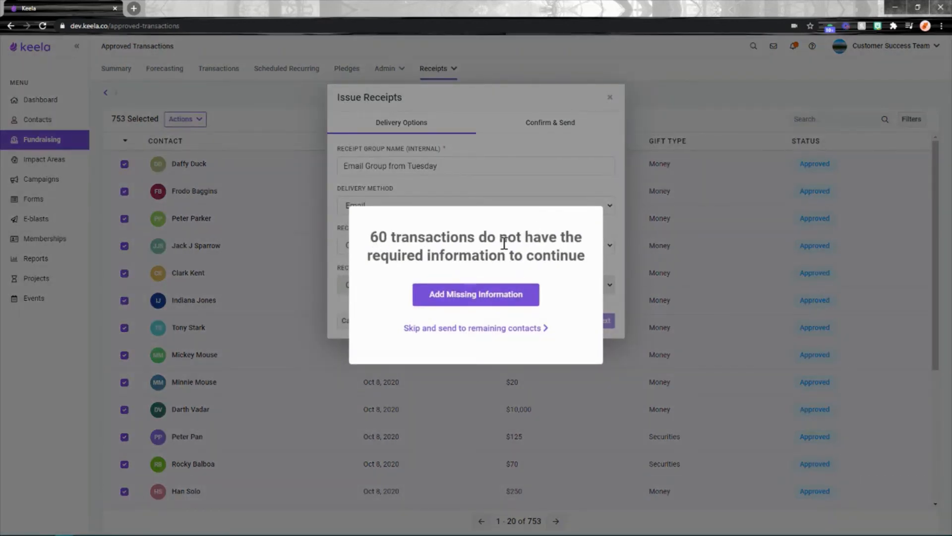
- Choose to add the missing information, check the contact counter and fill in the first contact's email address
click(454, 294)
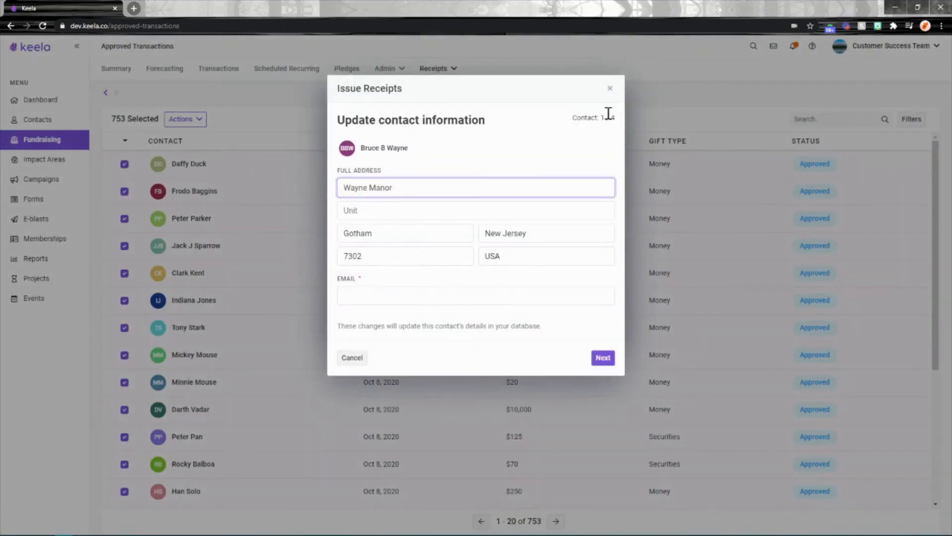
triple_click(615, 118)
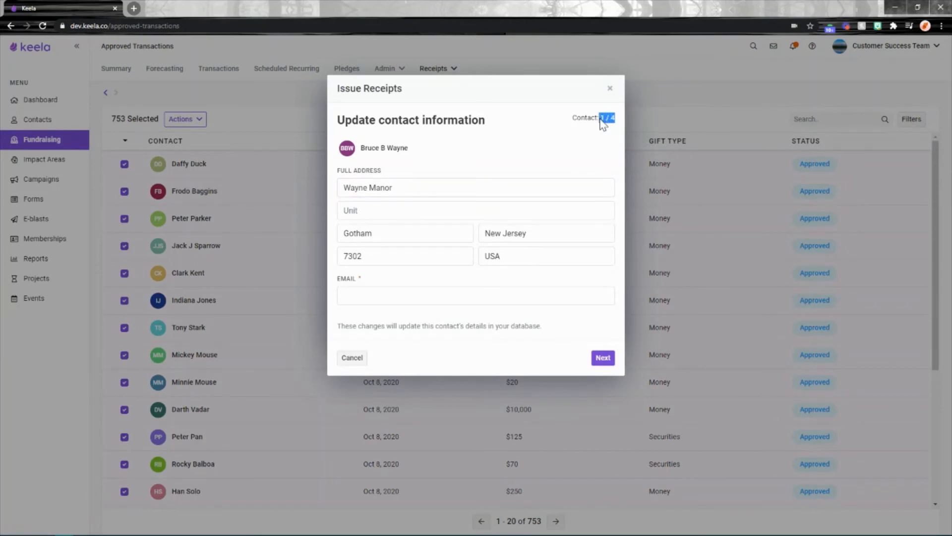
drag(619, 120, 614, 120)
double_click(601, 117)
click(601, 117)
click(369, 295)
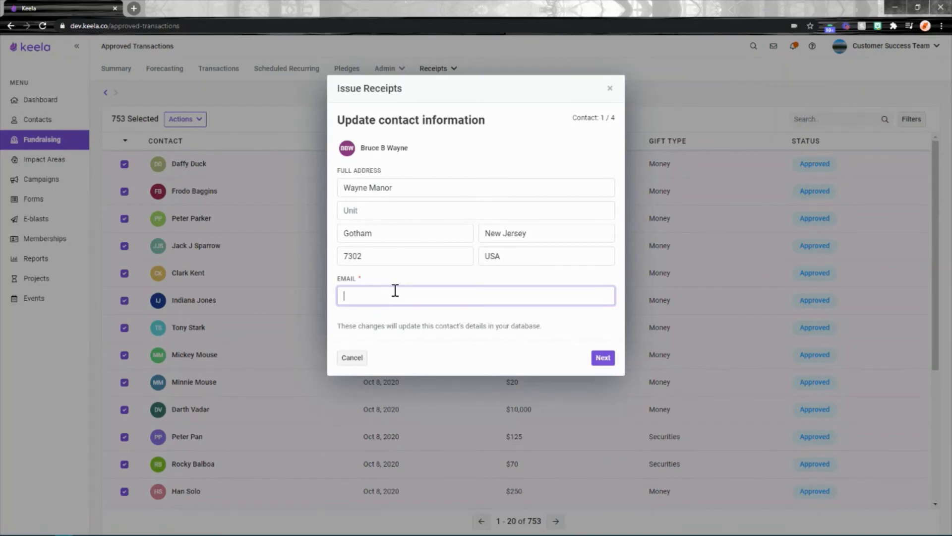
text(bruce@fakeemail.com)
click(610, 362)
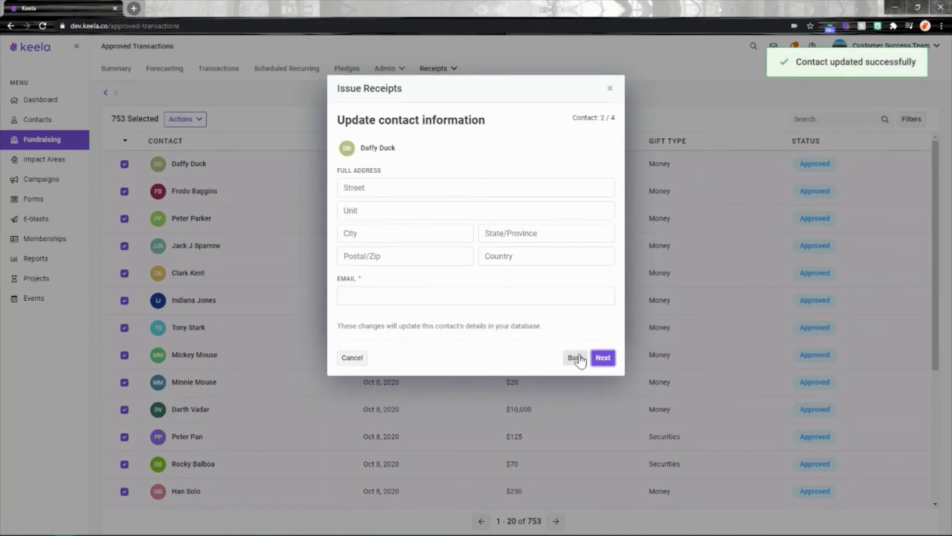
- Continue past the second and third contacts without adding their missing email addresses
click(600, 357)
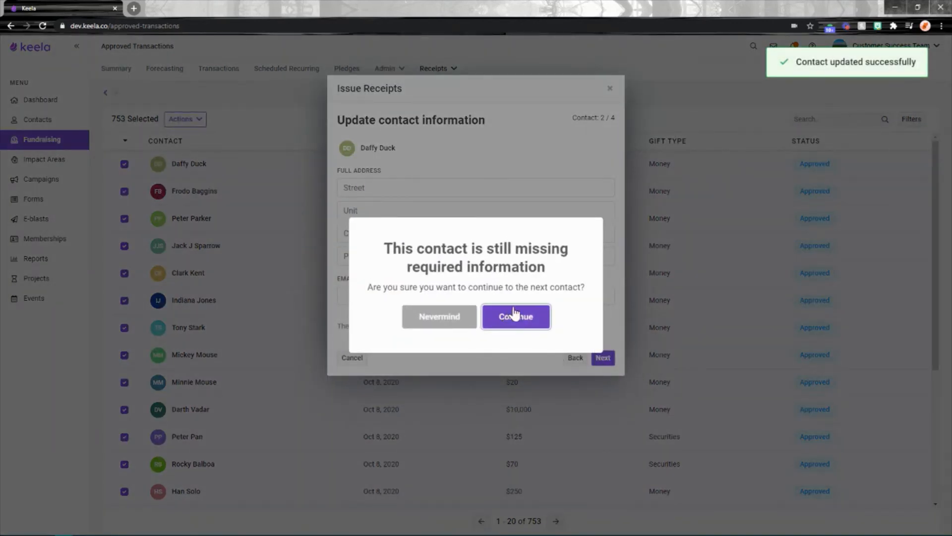
click(528, 317)
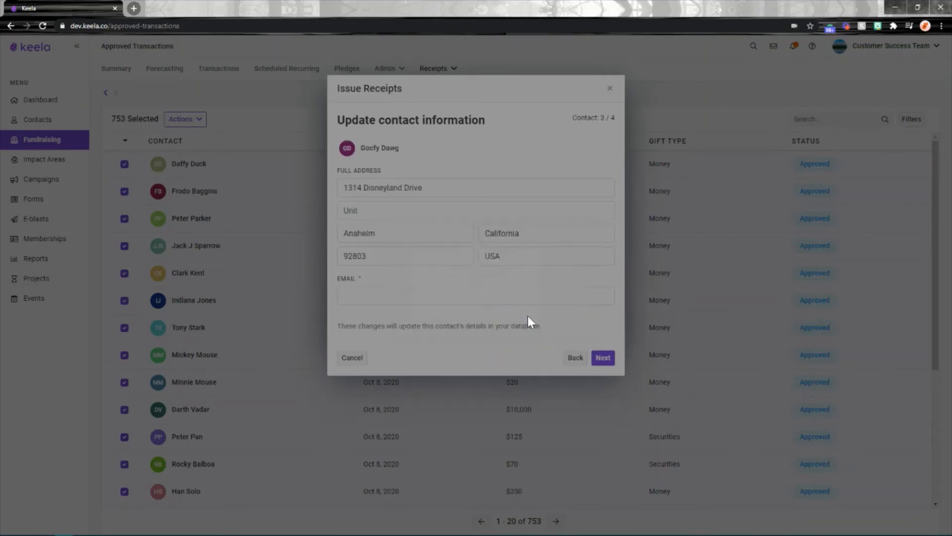
click(603, 357)
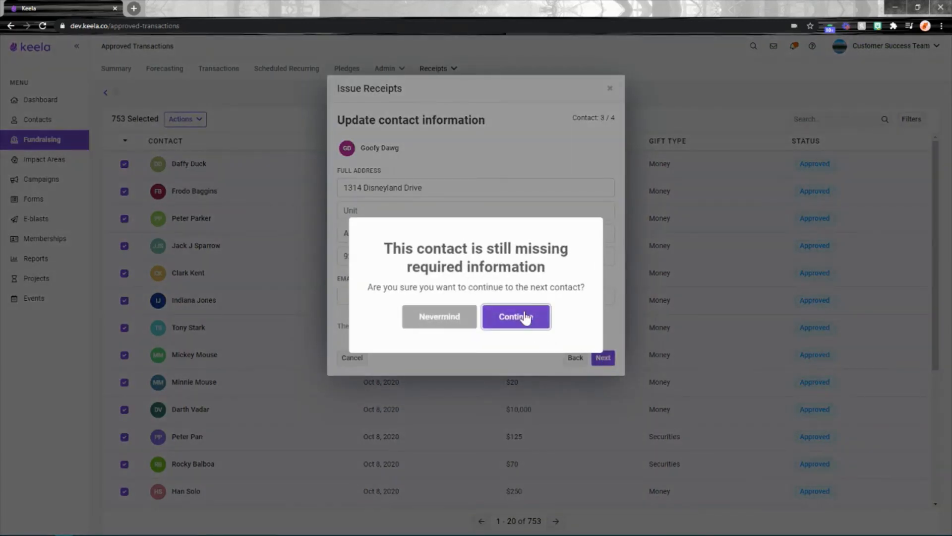
click(526, 316)
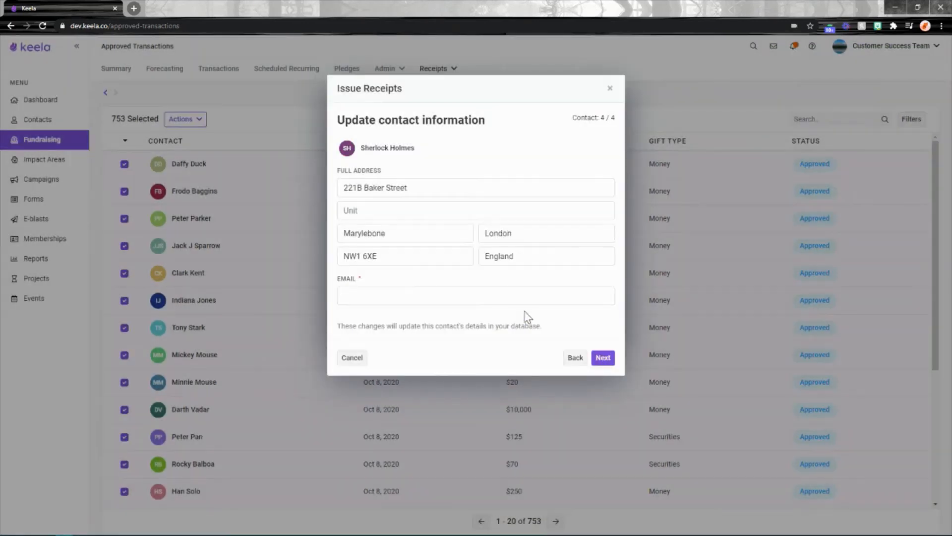
- Fill in the fourth contact's email address and continue to the receipt summary
click(420, 302)
text(sherkl)
key(BackSpace)
key(BackSpace)
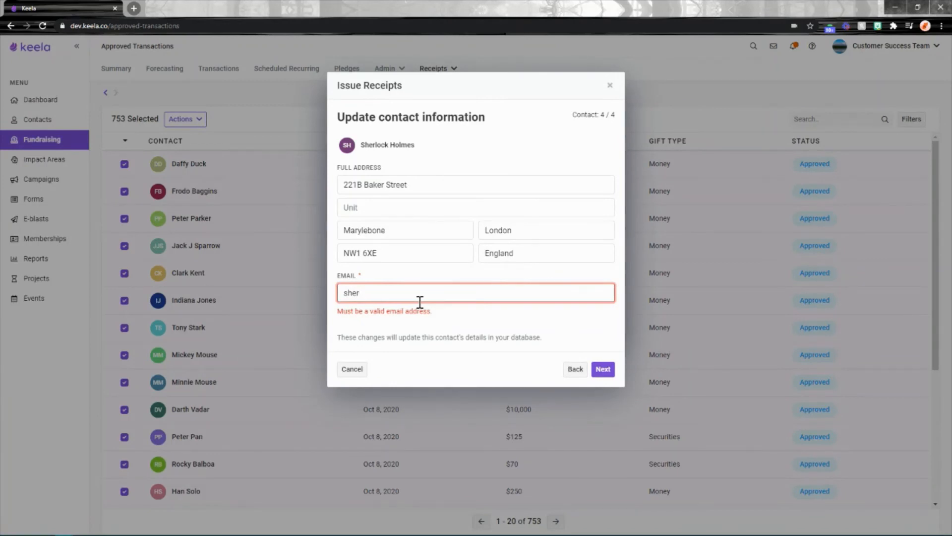
text(lock@fakeemail.com)
click(603, 358)
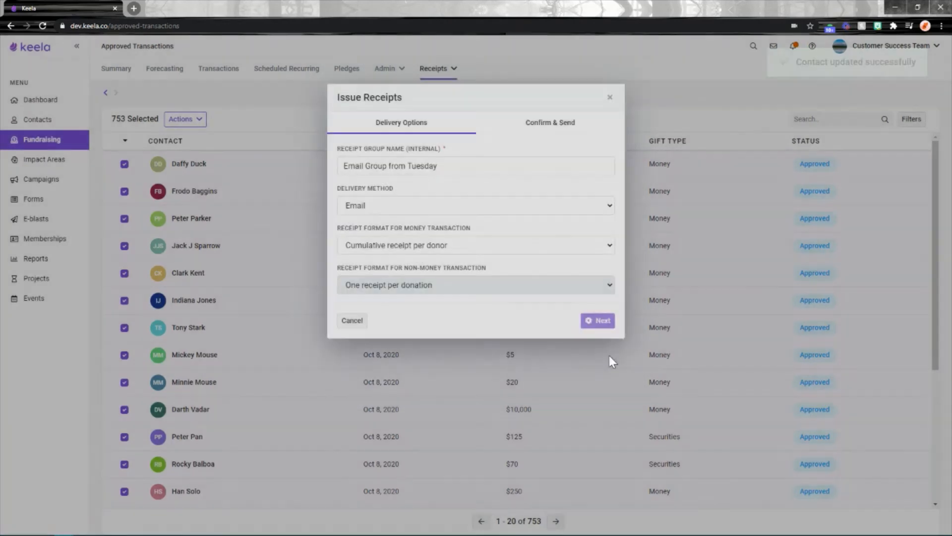
- Check the summary's recipients ready, recipients missing information and transactions, and save the receipt group
drag(519, 178, 510, 178)
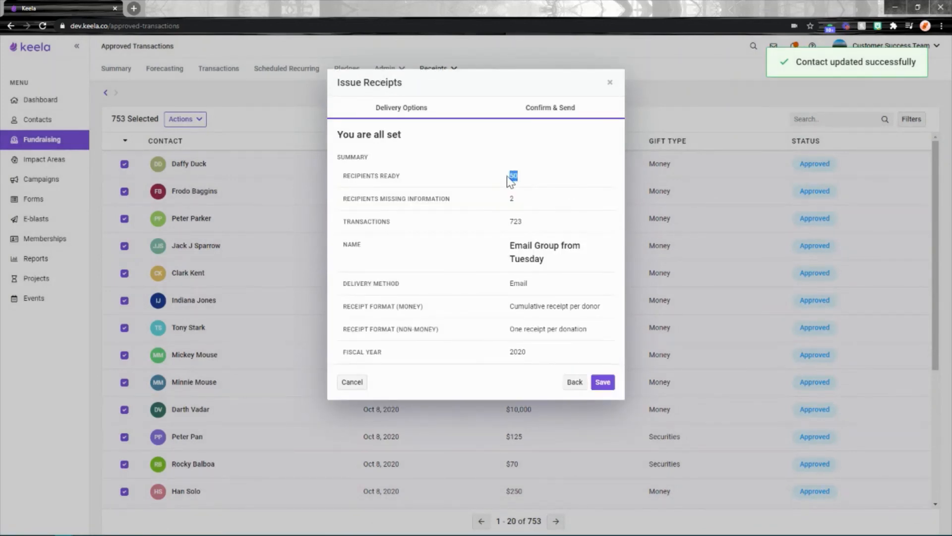
click(523, 180)
double_click(518, 204)
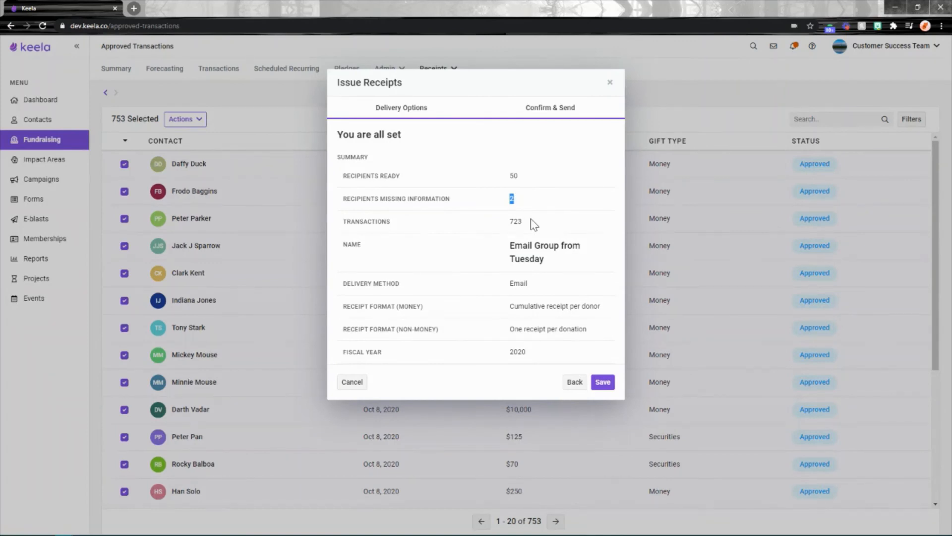
drag(528, 221, 509, 221)
click(602, 382)
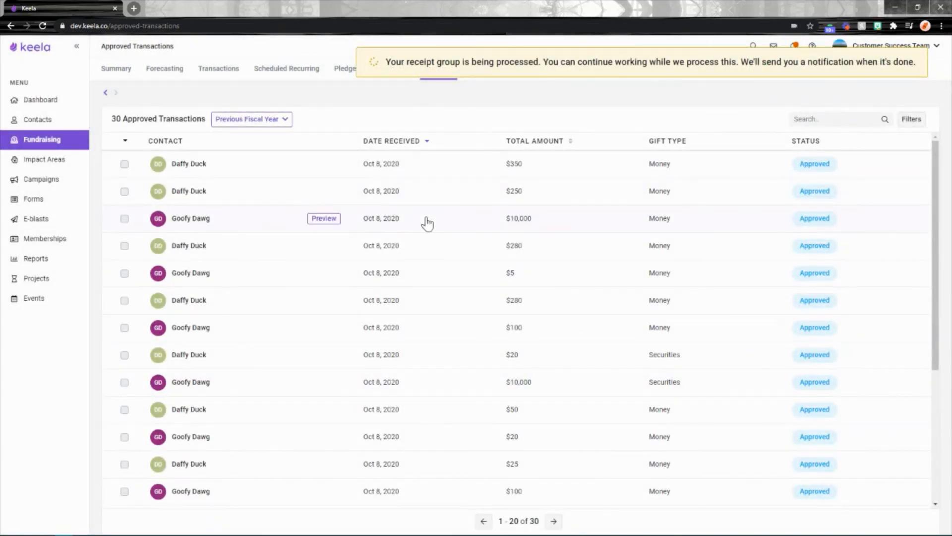
- Open Email Group from Tuesday in the receipt groups, look through its transactions and return to the groups list
mouse_move(435, 66)
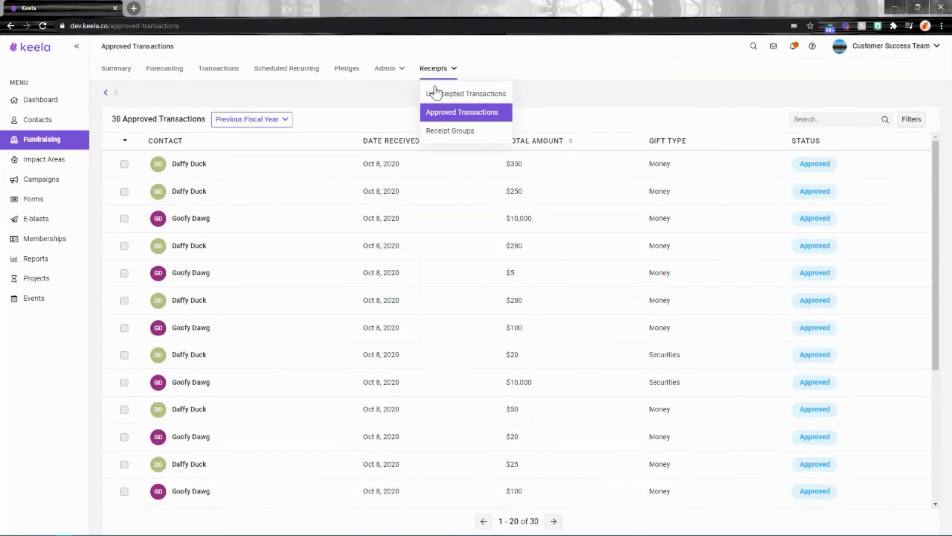
click(444, 132)
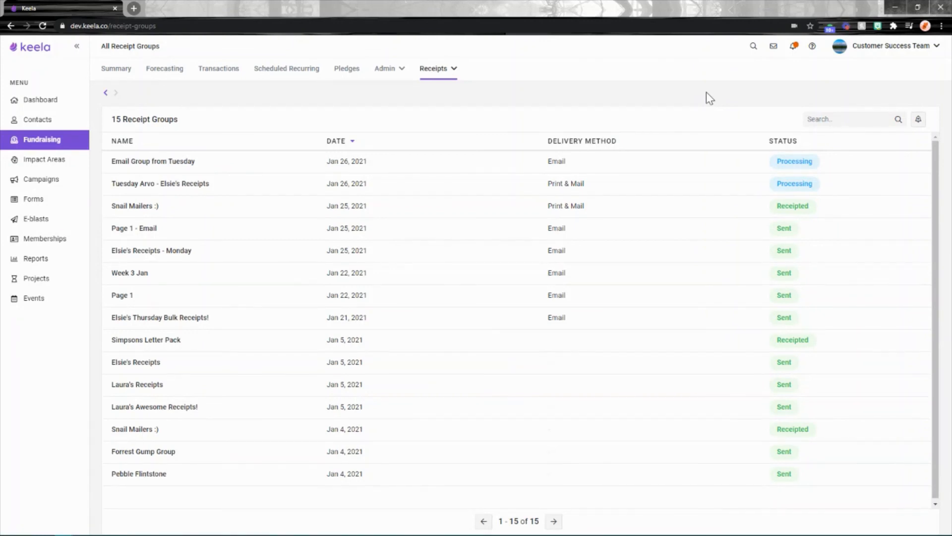
click(177, 166)
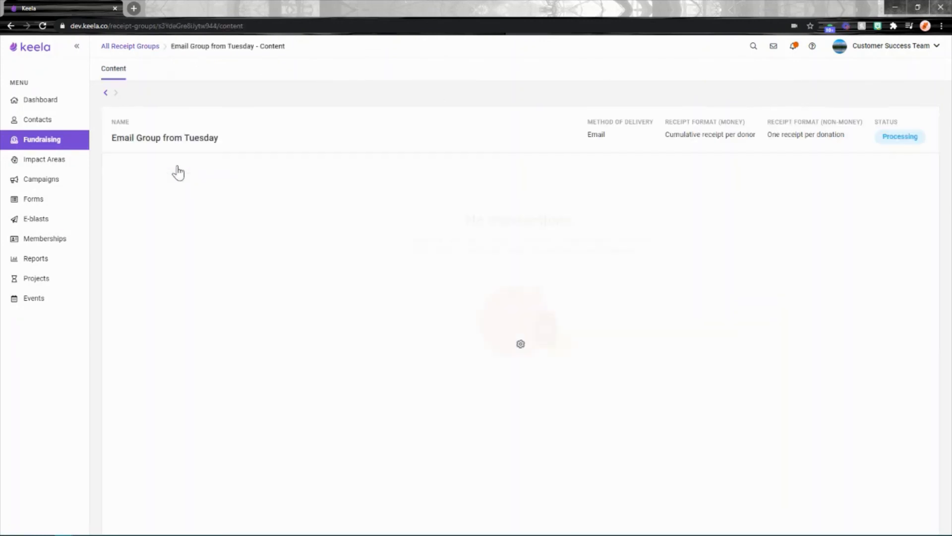
scroll(184, 305, down, 5)
scroll(191, 323, up, 5)
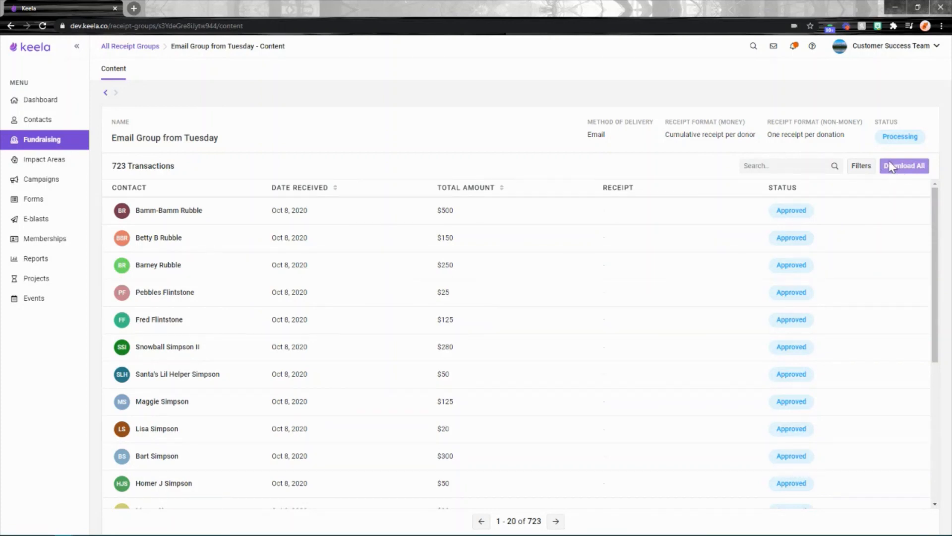
click(106, 93)
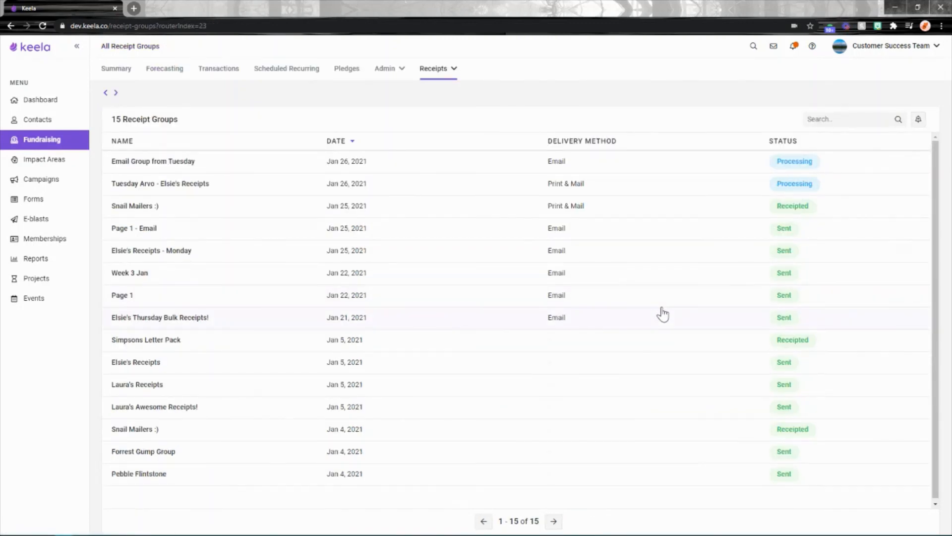